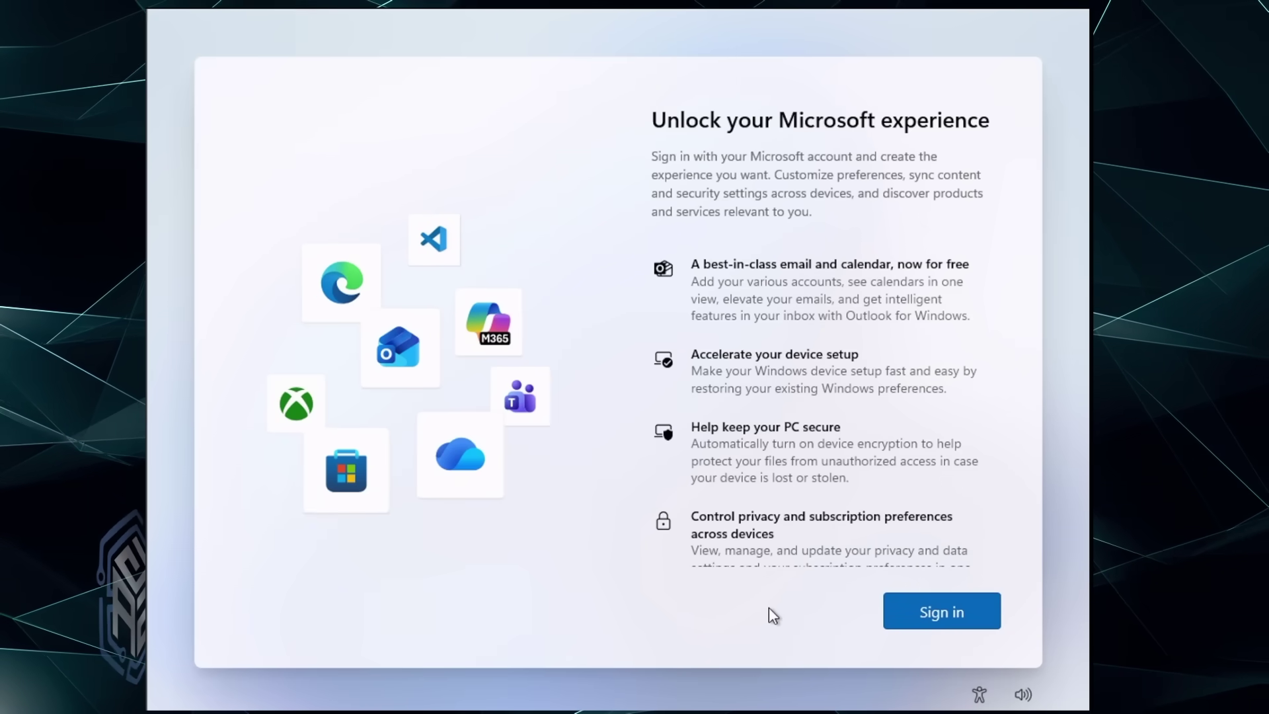
- Open a command prompt with Shift+F10 and add a password-protected local user via net user /add
{"action": "key", "text": "shift+F10"}
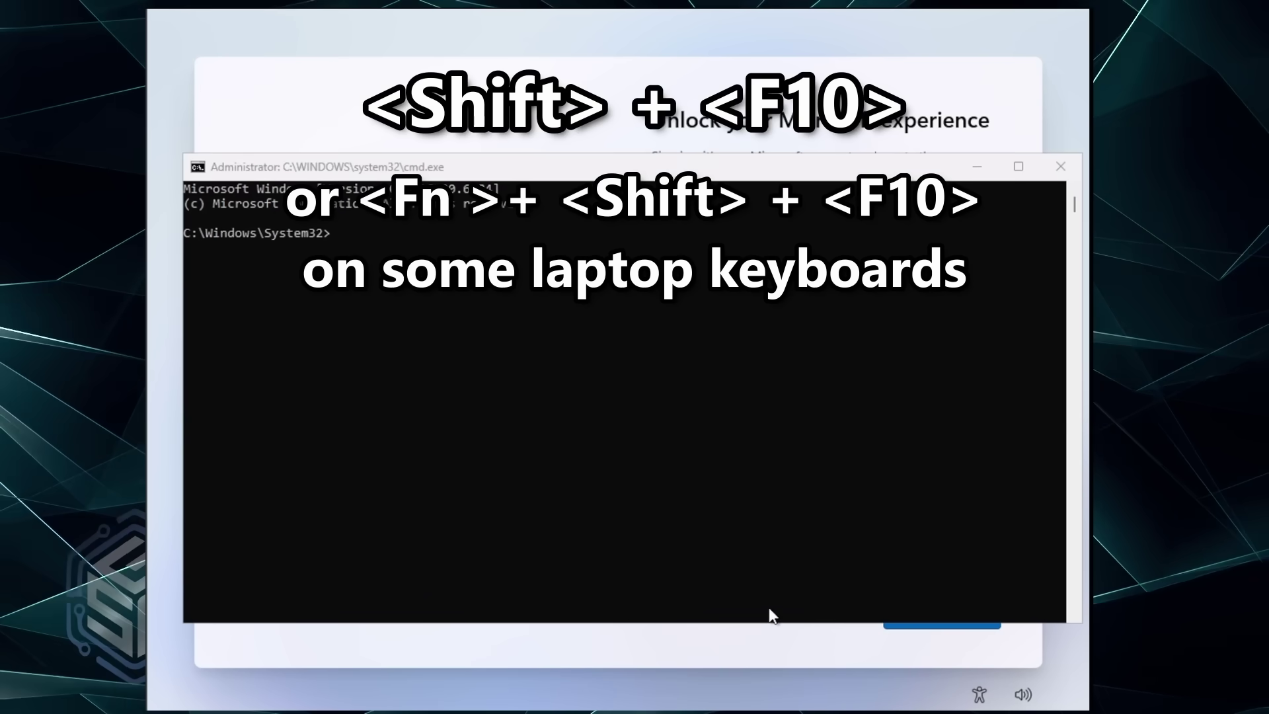
{"action": "left_click", "coordinate": [614, 467]}
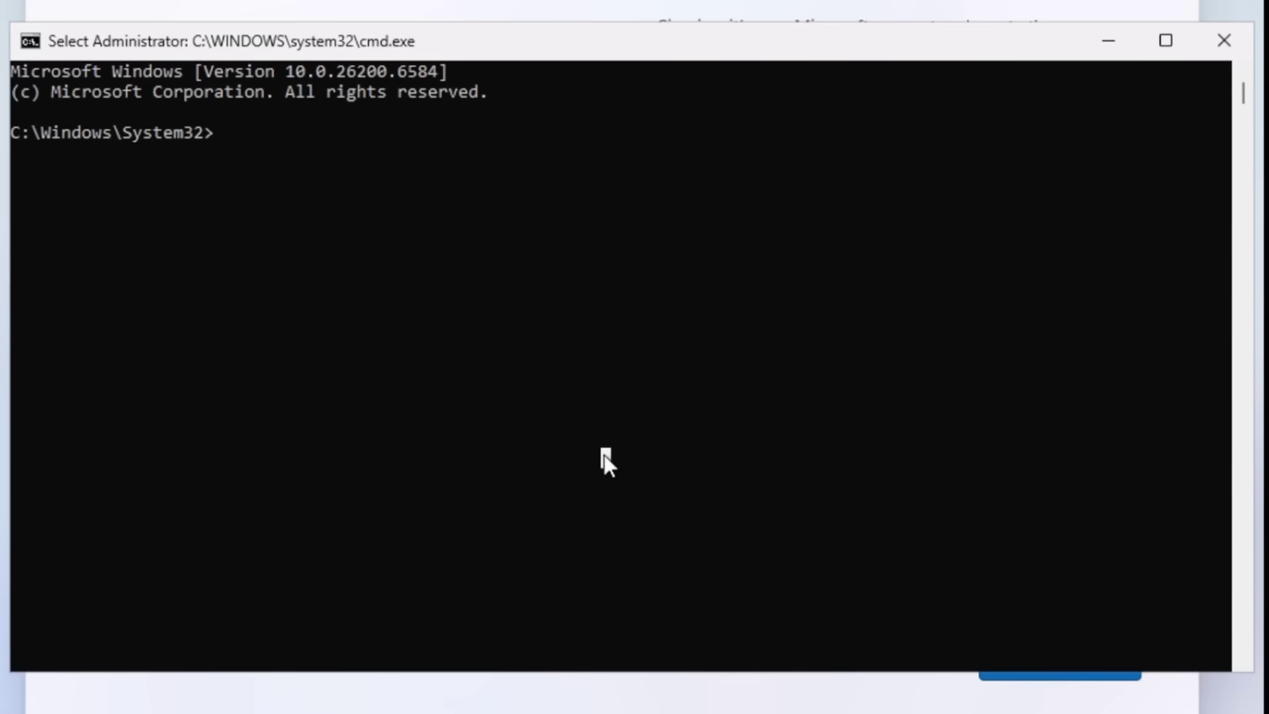
{"action": "type", "text": "net us"}
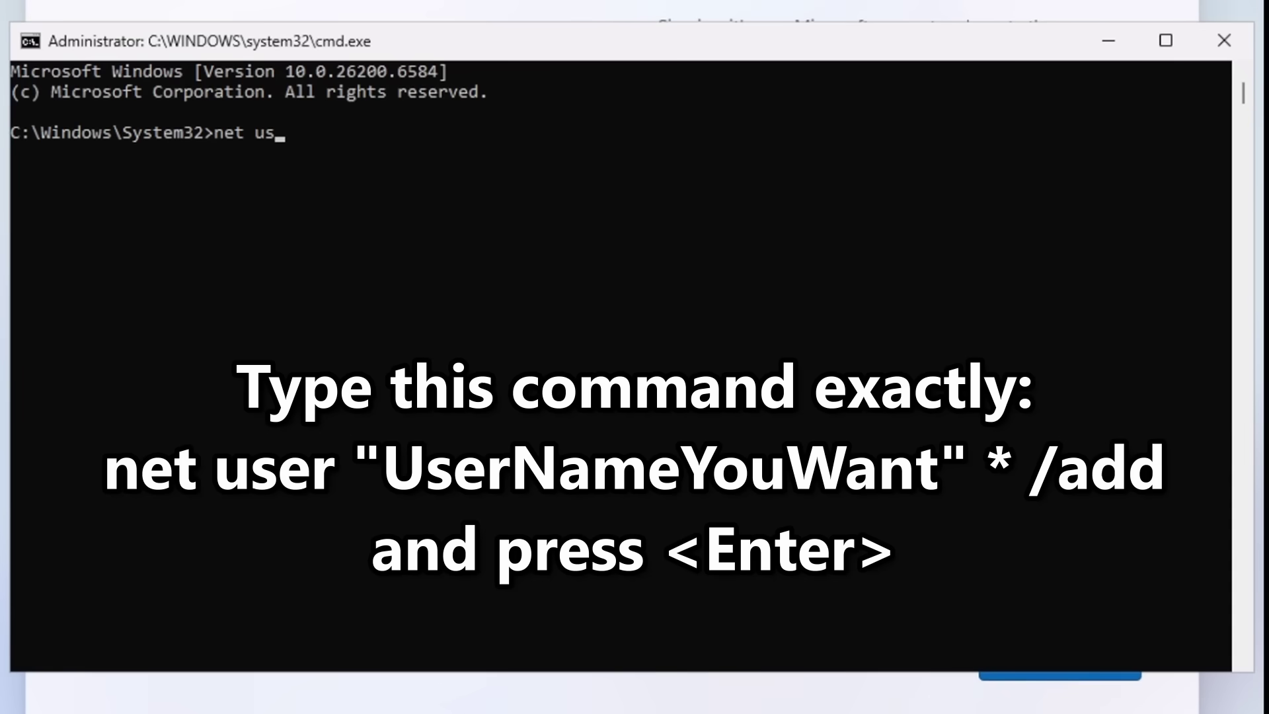
{"action": "type", "text": "er \"GrumpySysadmin\""}
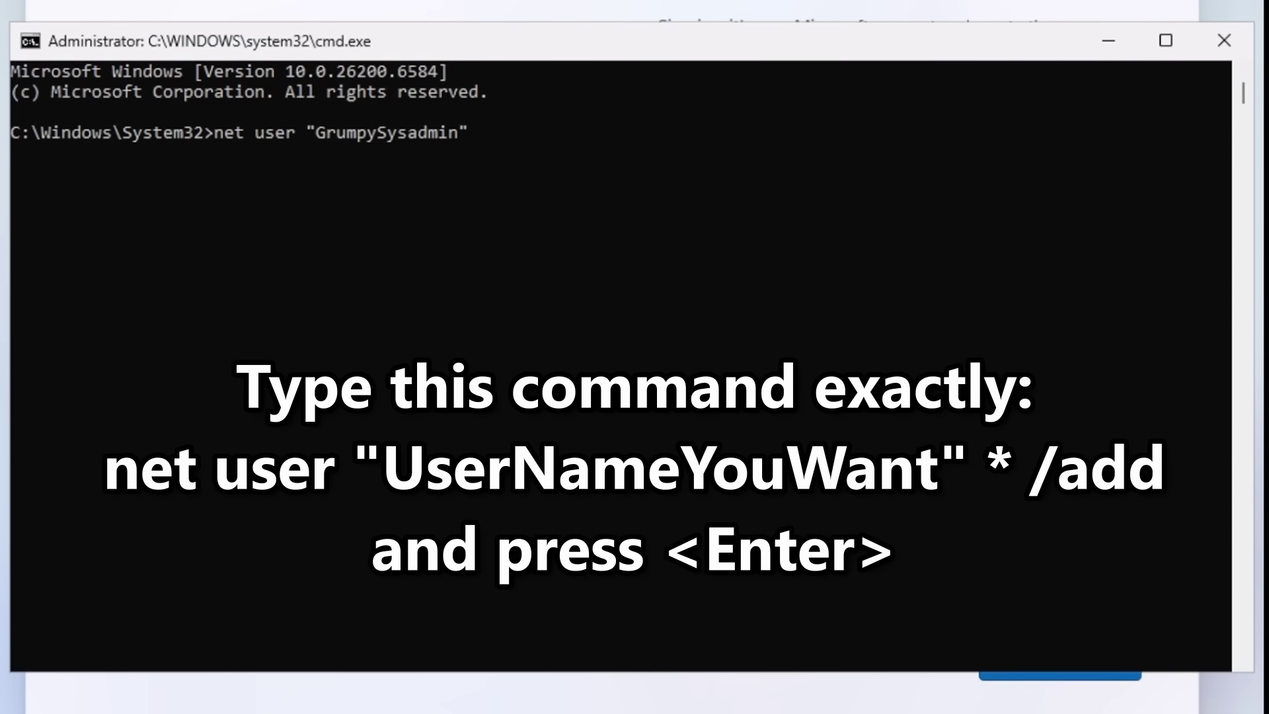
{"action": "type", "text": " * /add"}
{"action": "key", "text": "Return"}
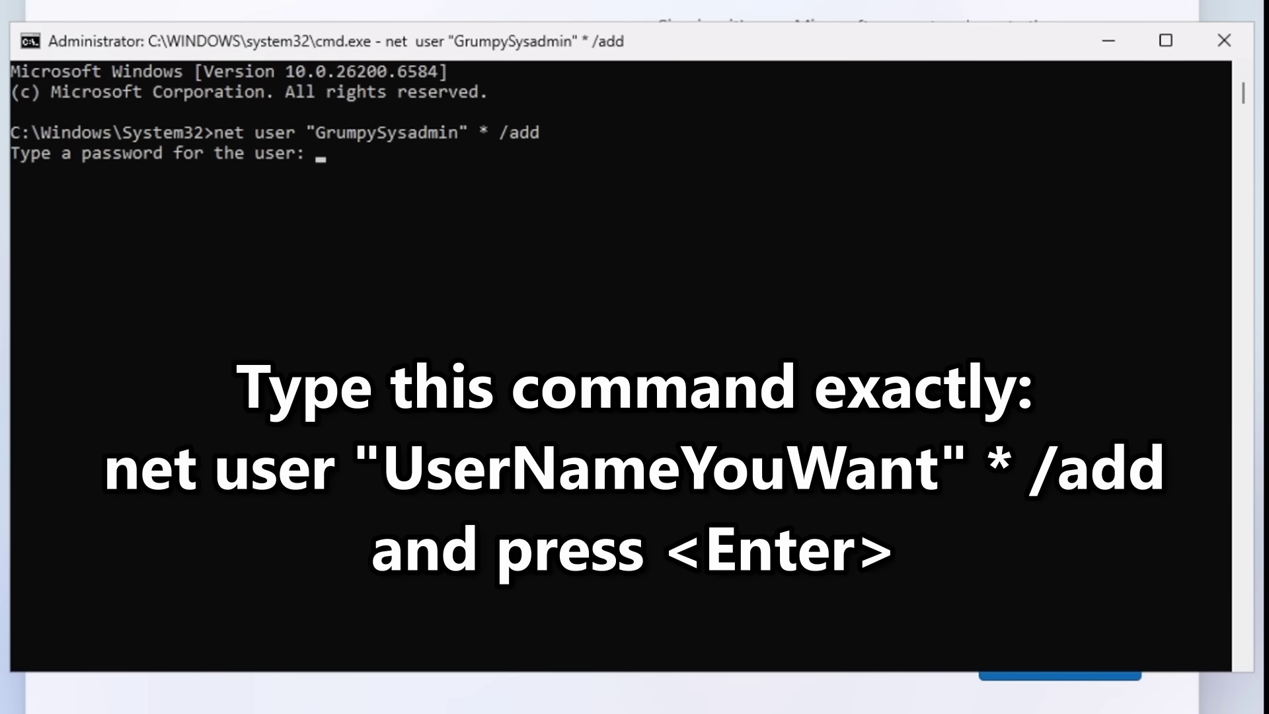
{"action": "key", "text": "Return"}
{"action": "key", "text": "Return"}
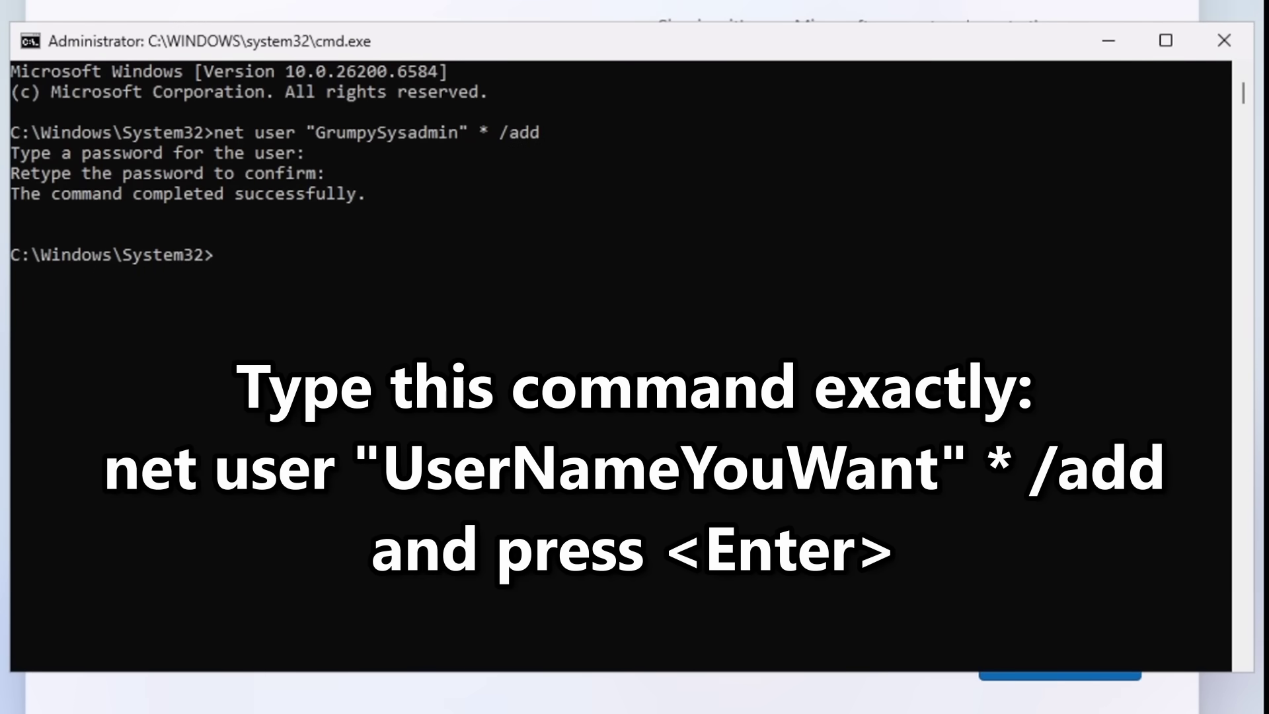
- Run net localgroup administrators /add to grant the new user administrator rights
{"action": "type", "text": "net "}
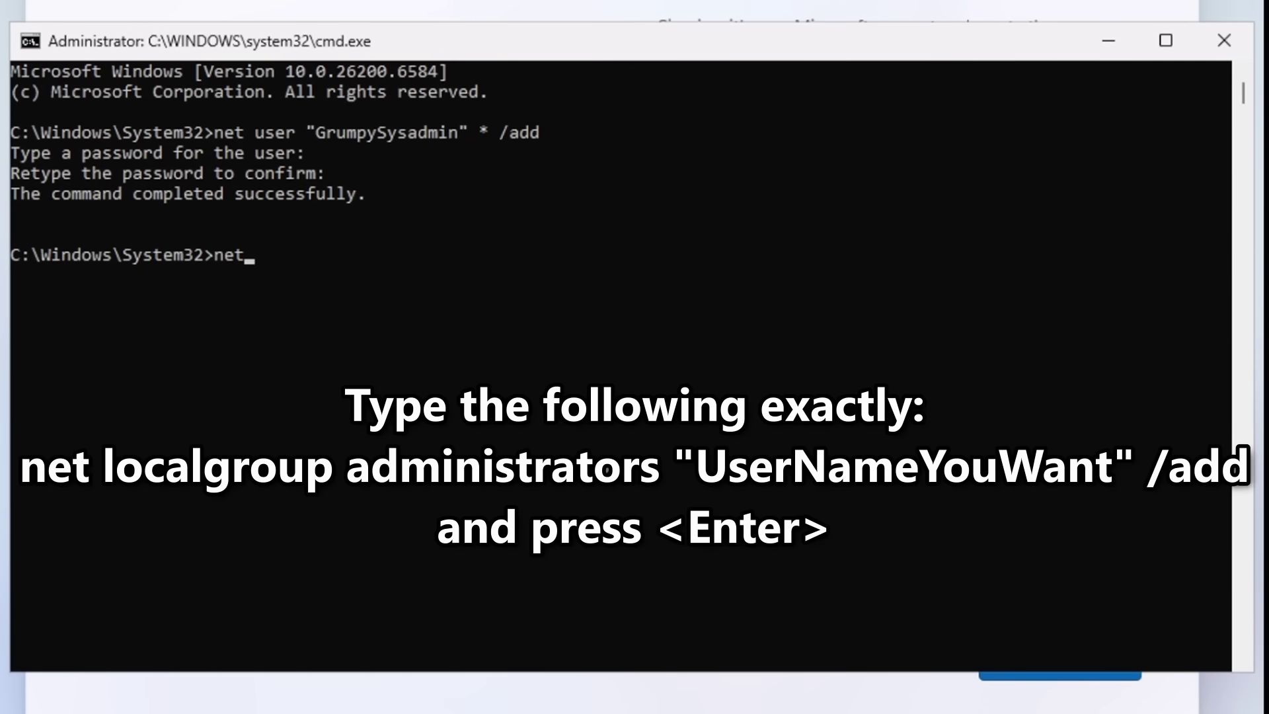
{"action": "type", "text": "localgroup"}
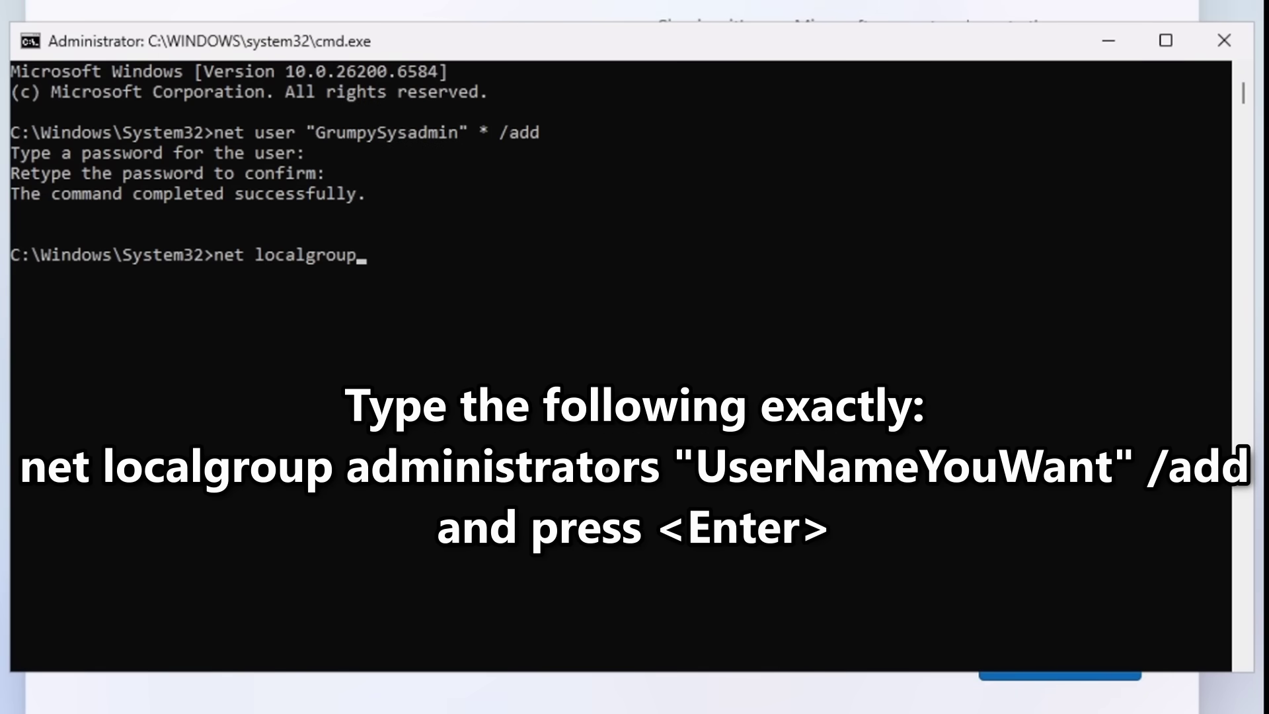
{"action": "type", "text": " administrato"}
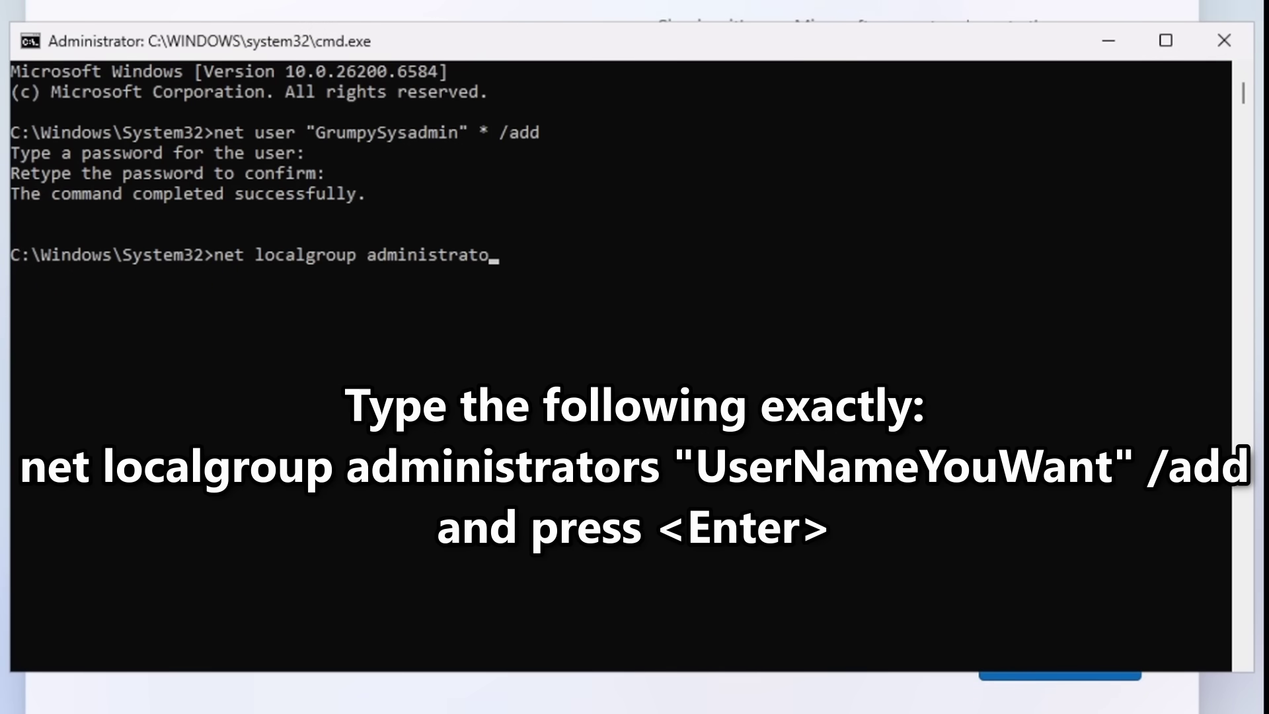
{"action": "type", "text": "rs \"Grump"}
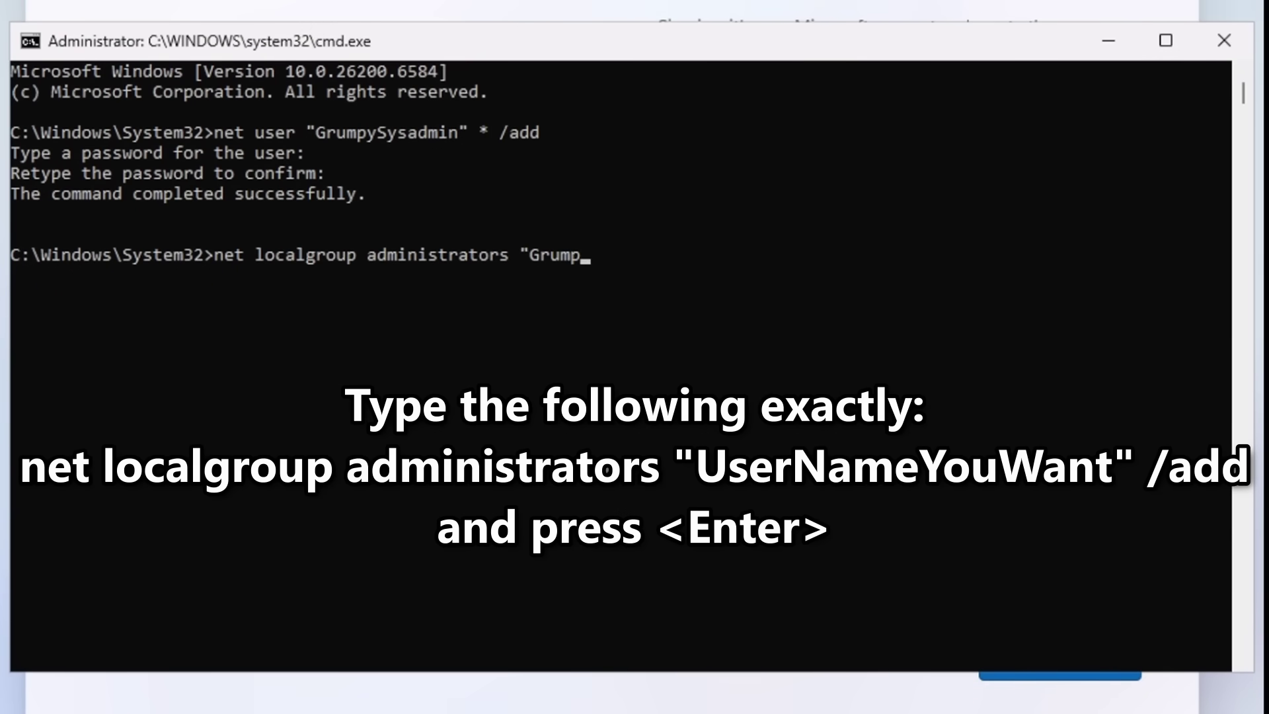
{"action": "type", "text": "ySysadmin"}
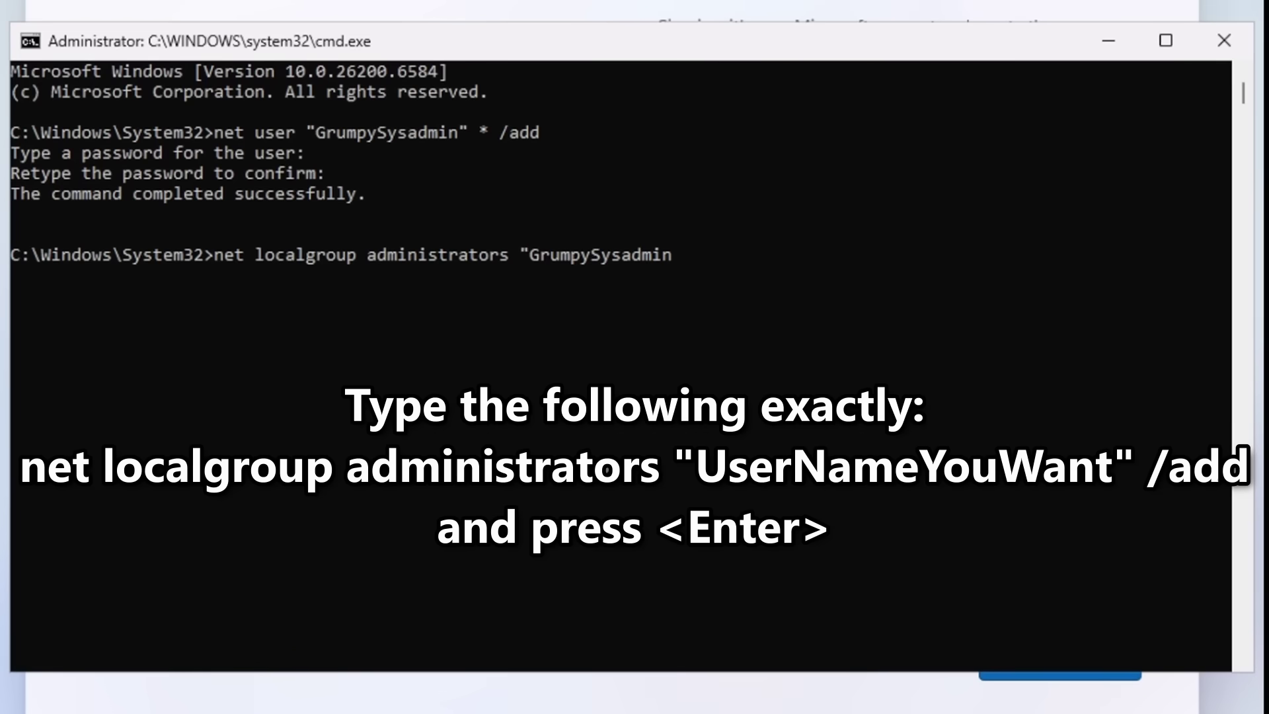
{"action": "type", "text": "\" /add"}
{"action": "key", "text": "Return"}
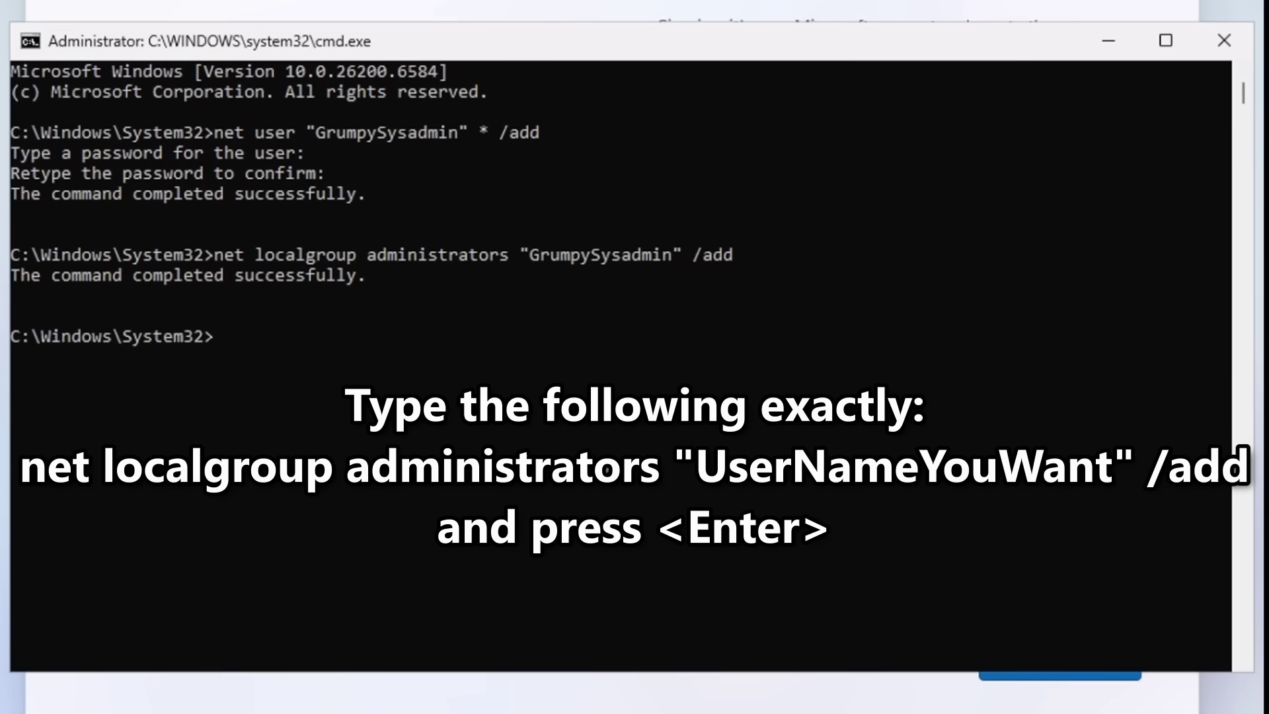
- Set the new user to /active:yes and /expires:never with two net user commands
{"action": "type", "text": "n"}
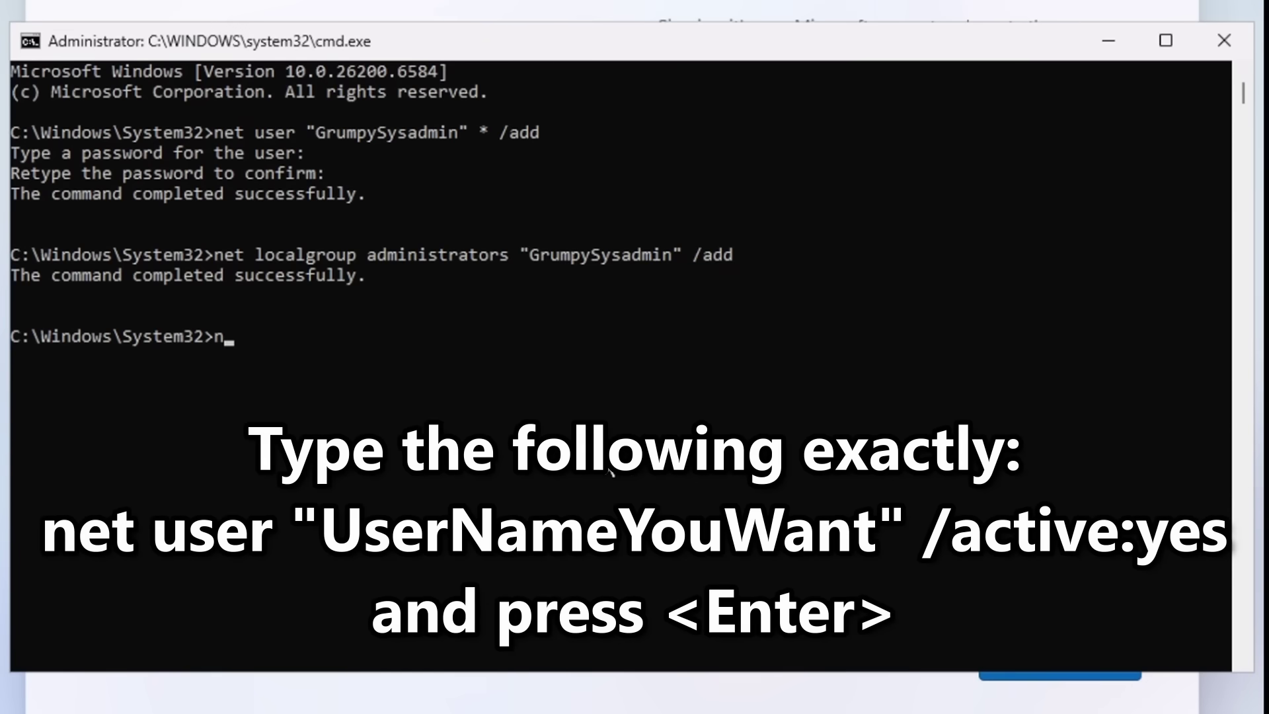
{"action": "type", "text": "et user \"G"}
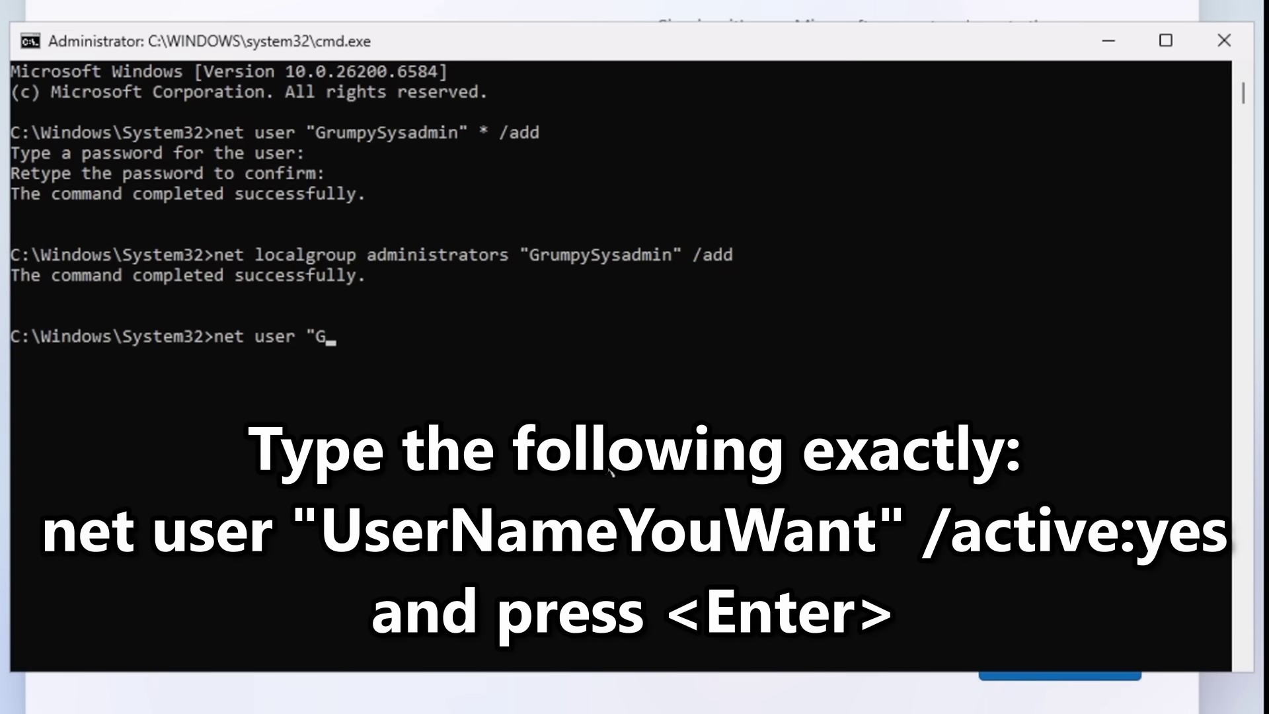
{"action": "type", "text": "rumpysysadm"}
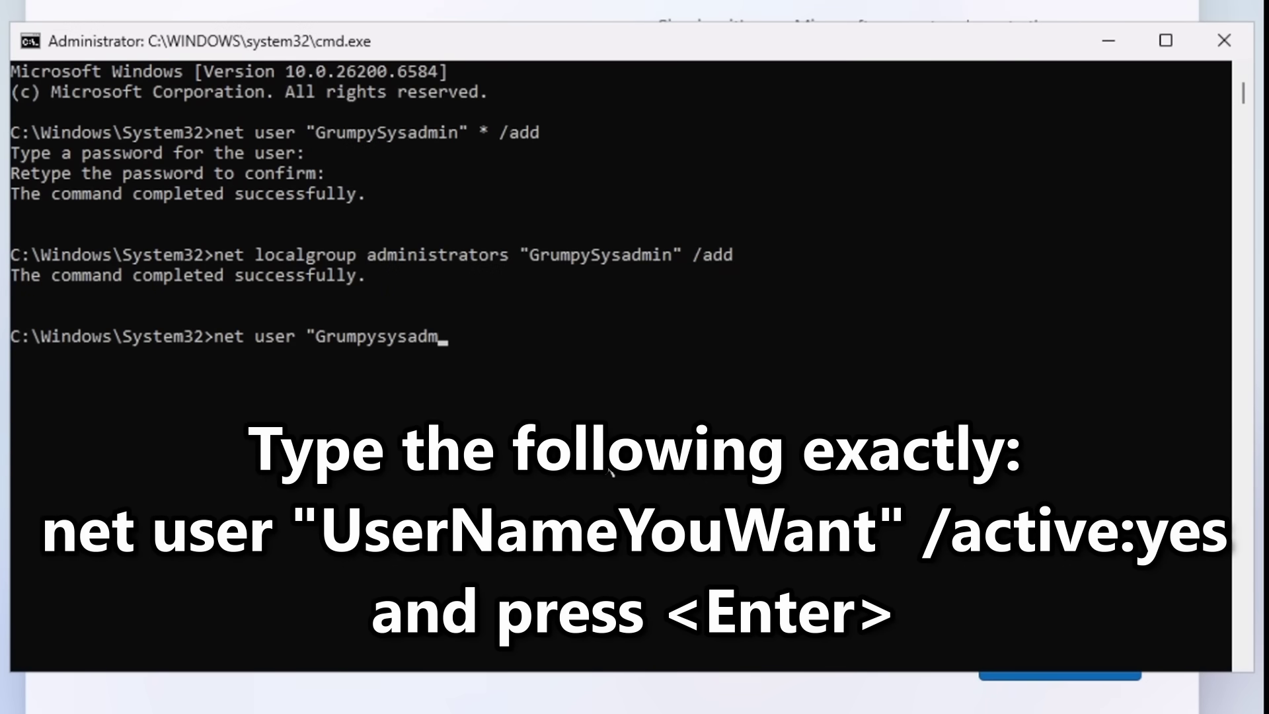
{"action": "type", "text": "in\" /active"}
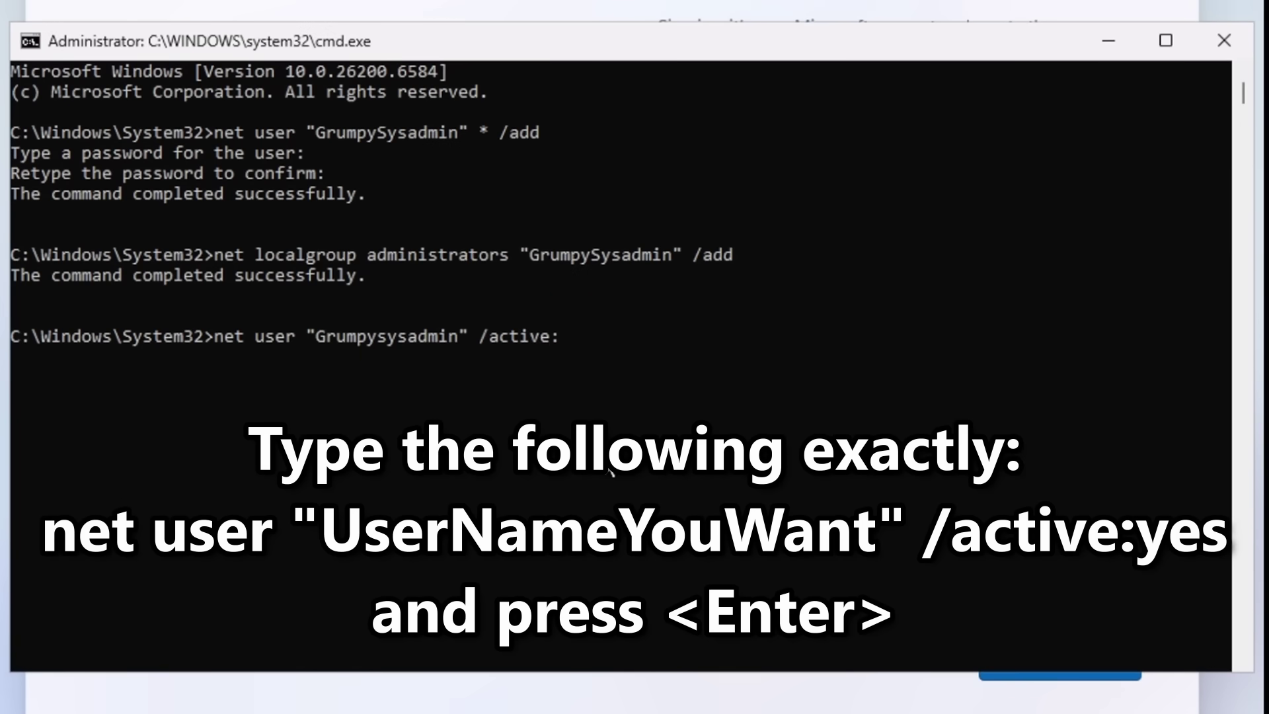
{"action": "type", "text": ":yes"}
{"action": "key", "text": "Return"}
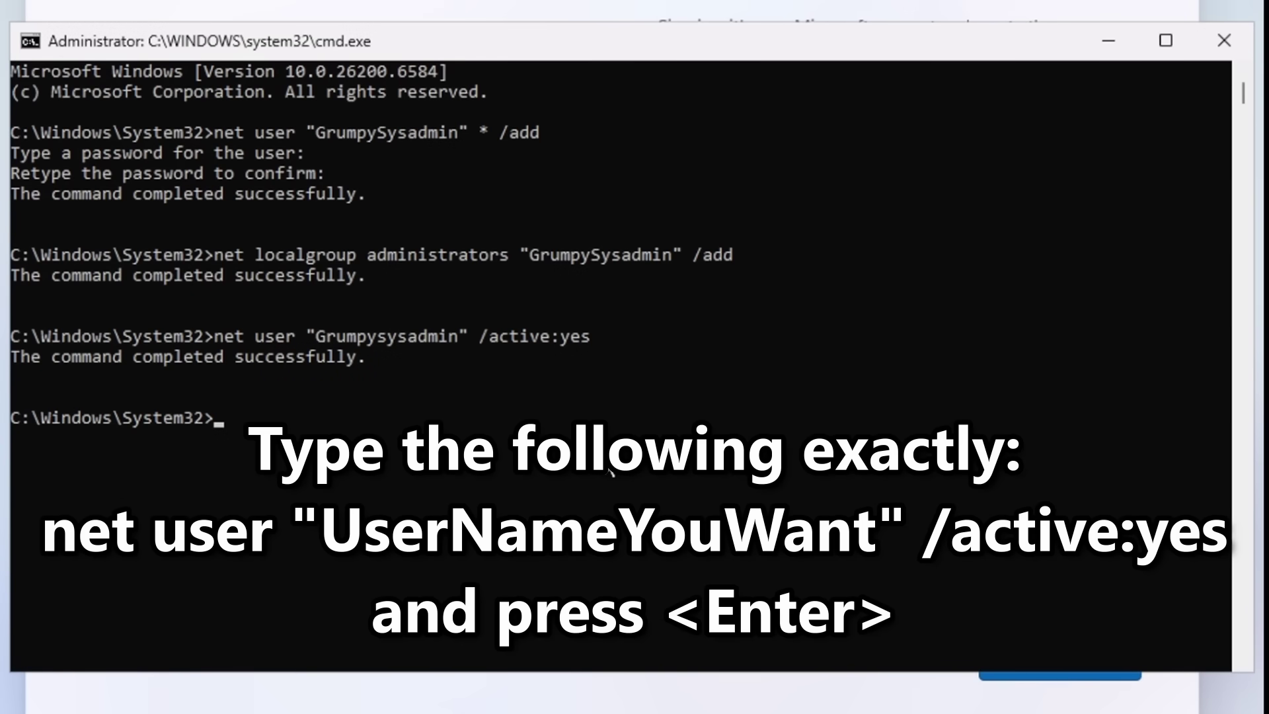
{"action": "type", "text": "net user \"Gru"}
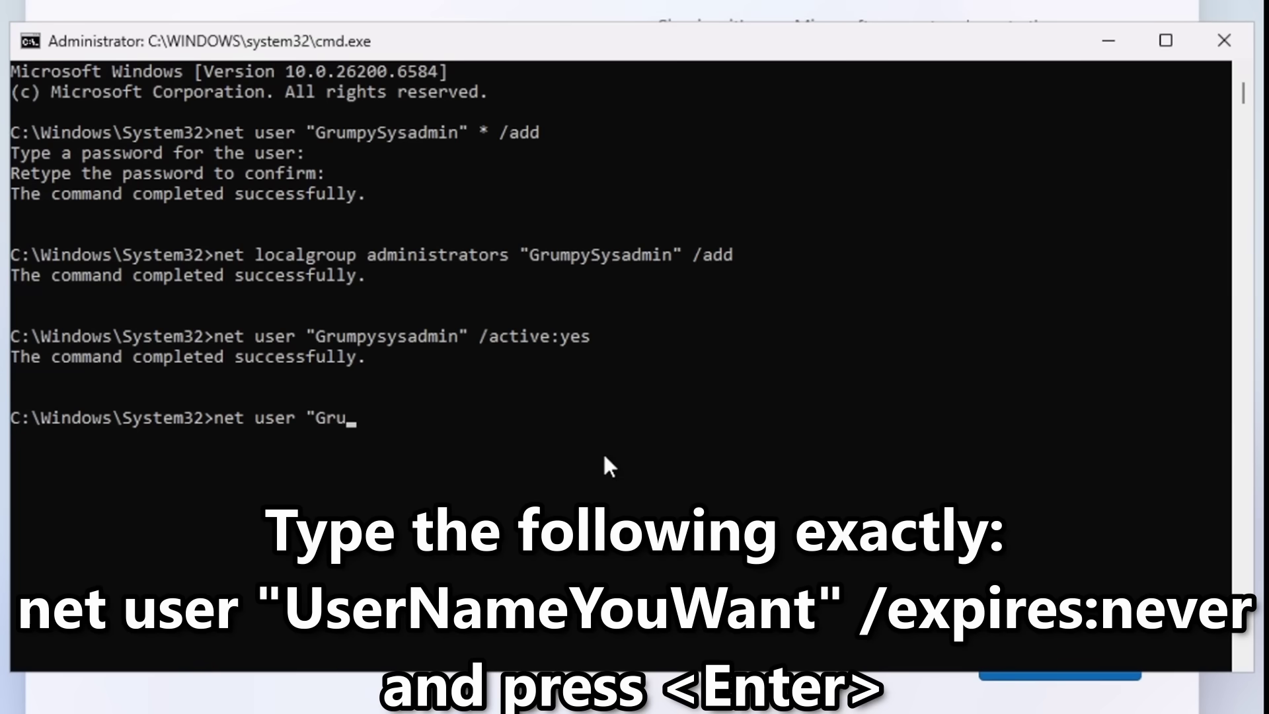
{"action": "type", "text": "mpysysadmin"}
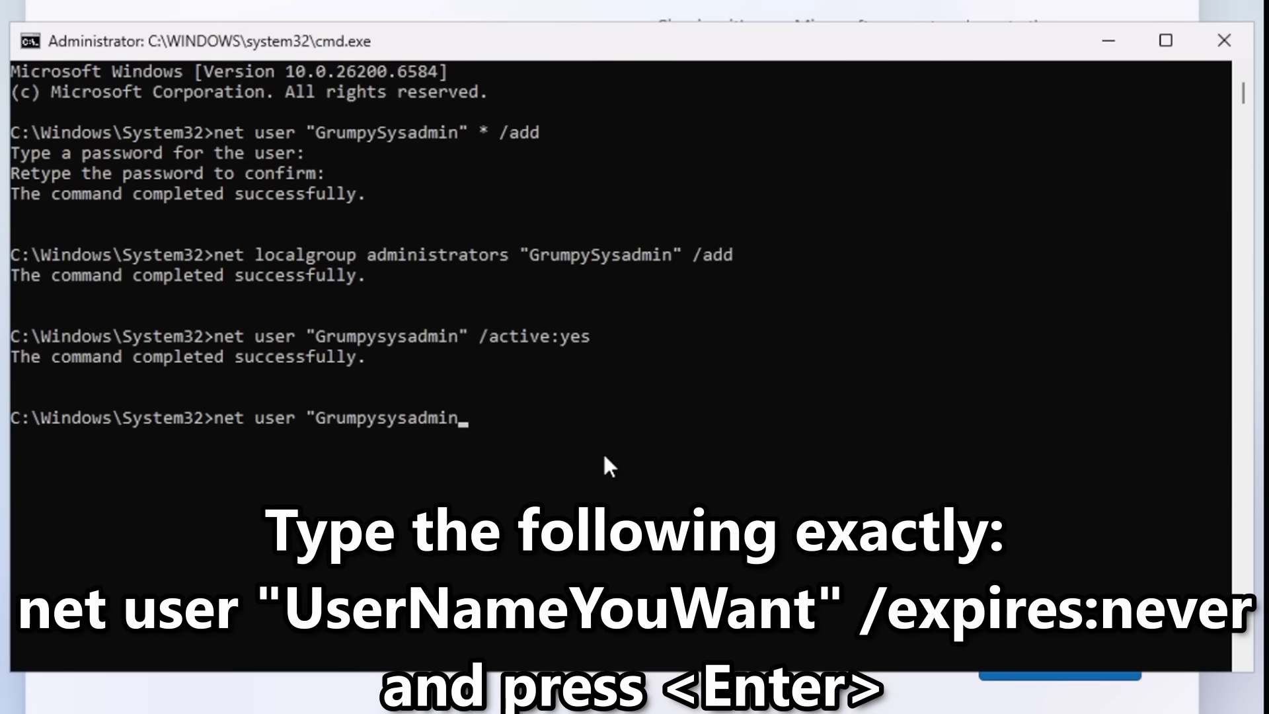
{"action": "type", "text": "\" /expires"}
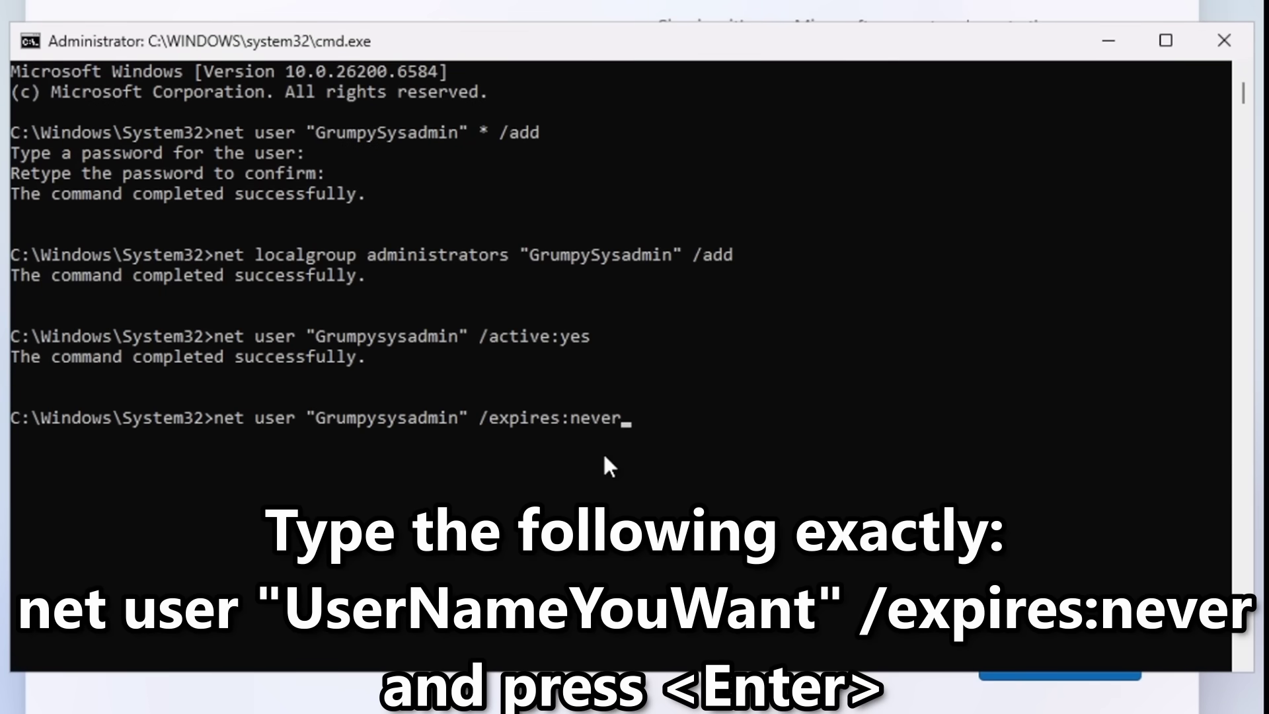
{"action": "type", "text": ":never"}
{"action": "key", "text": "Return"}
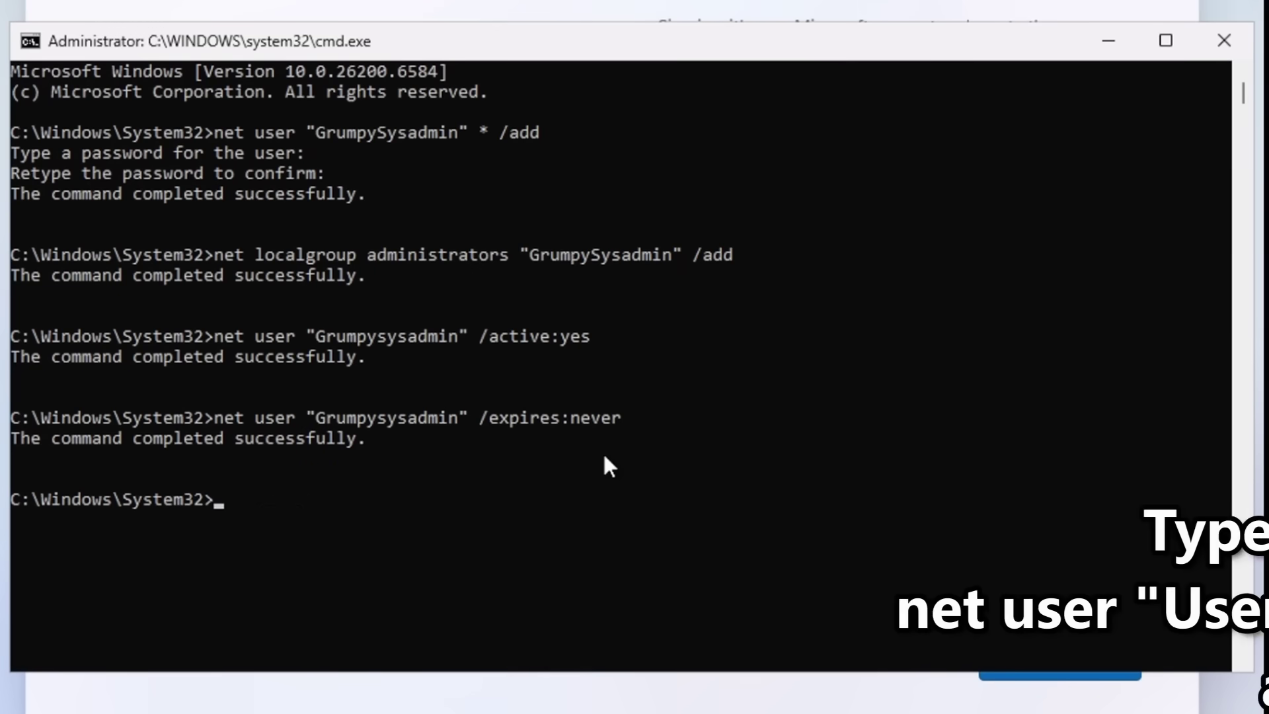
- Disable the built-in Administrator with /active:no and delete the defaultUser0 account
{"action": "type", "text": "net user \"A"}
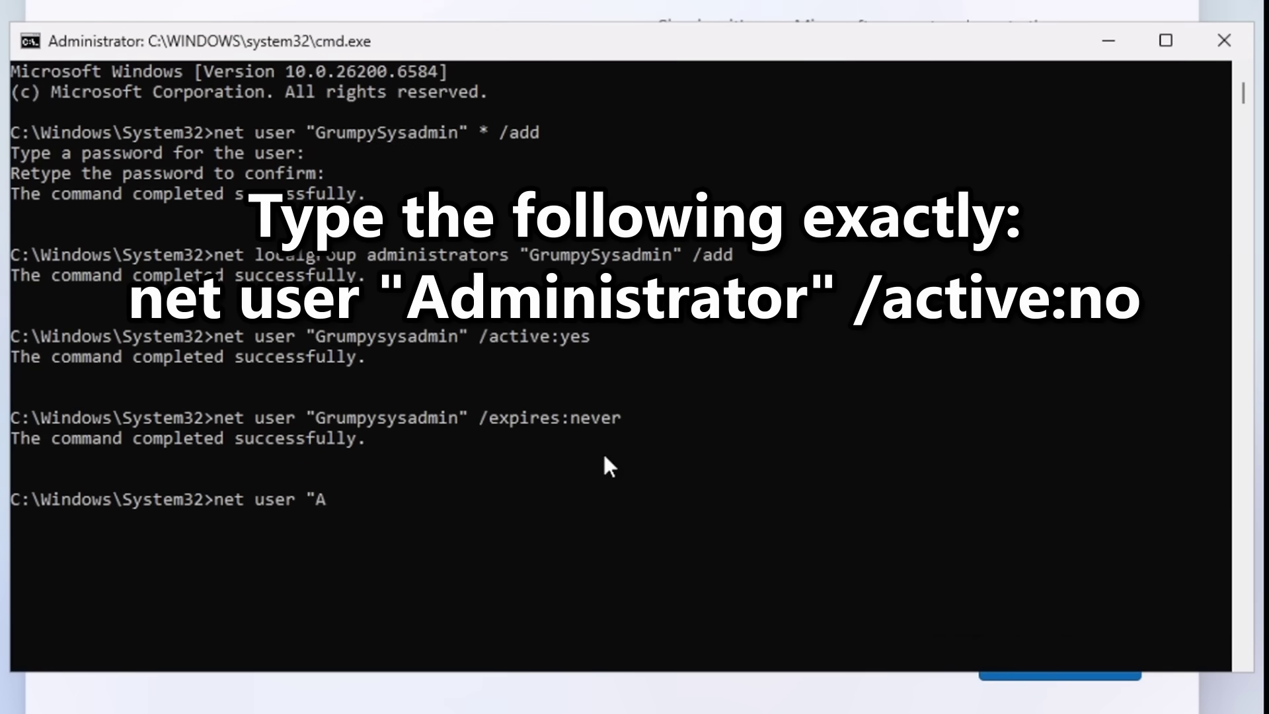
{"action": "type", "text": "dministrator\" /acti"}
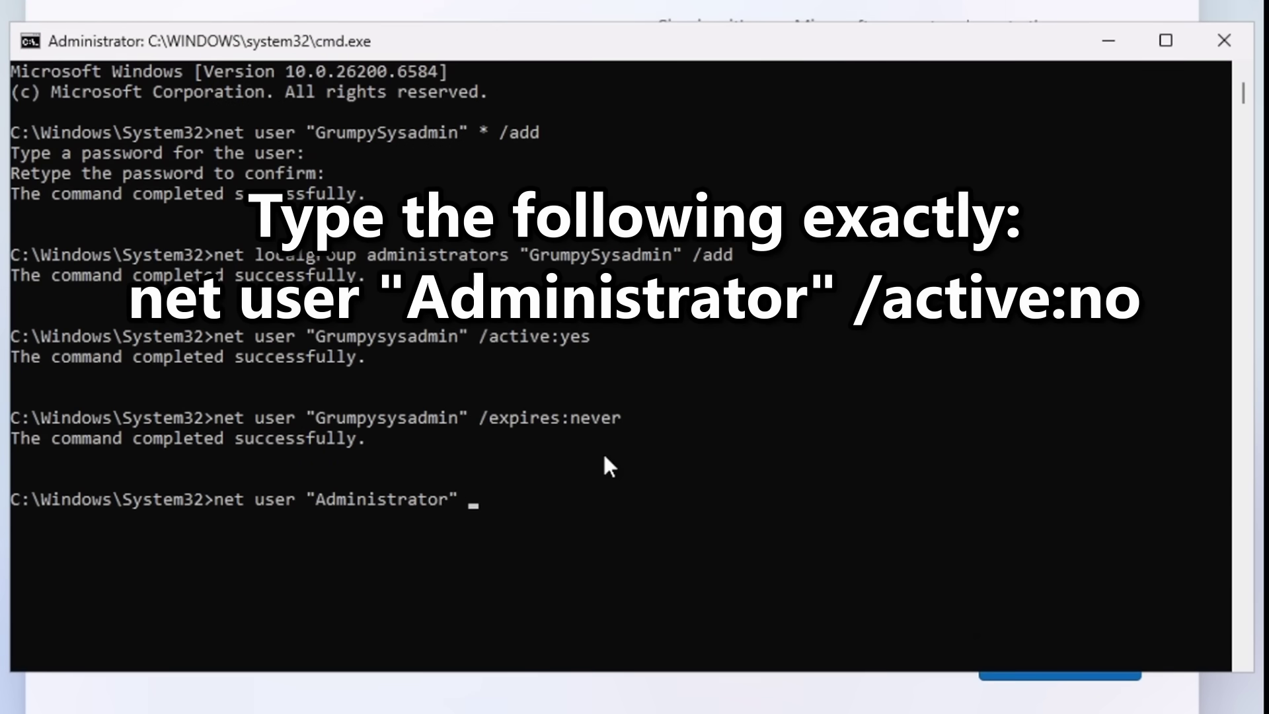
{"action": "type", "text": "ve:no"}
{"action": "key", "text": "Return"}
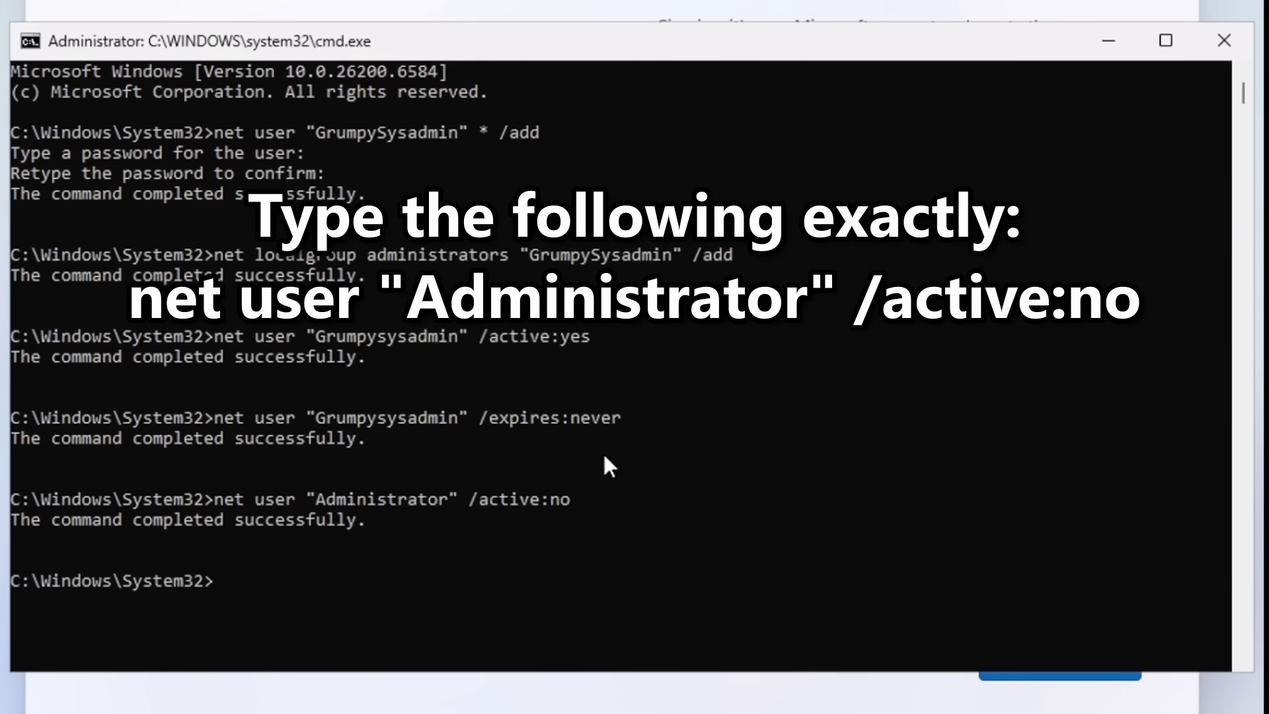
{"action": "type", "text": "net user \"defaul"}
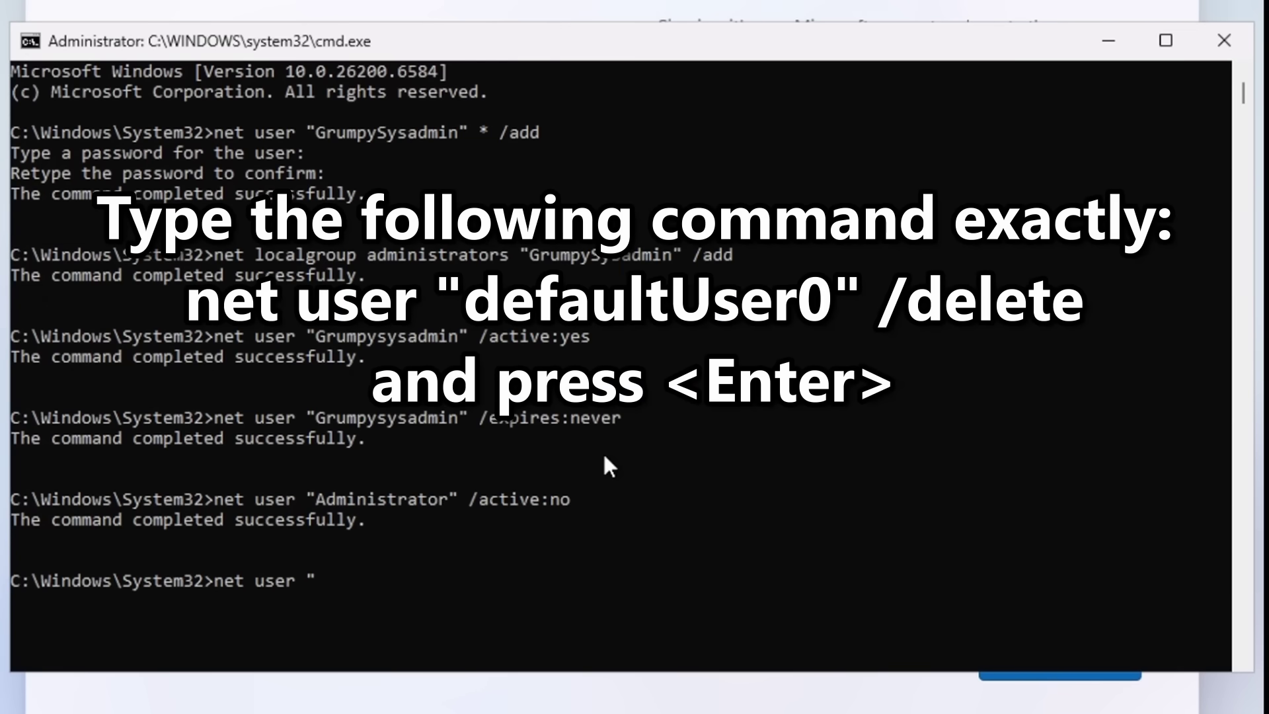
{"action": "type", "text": "tUser0\""}
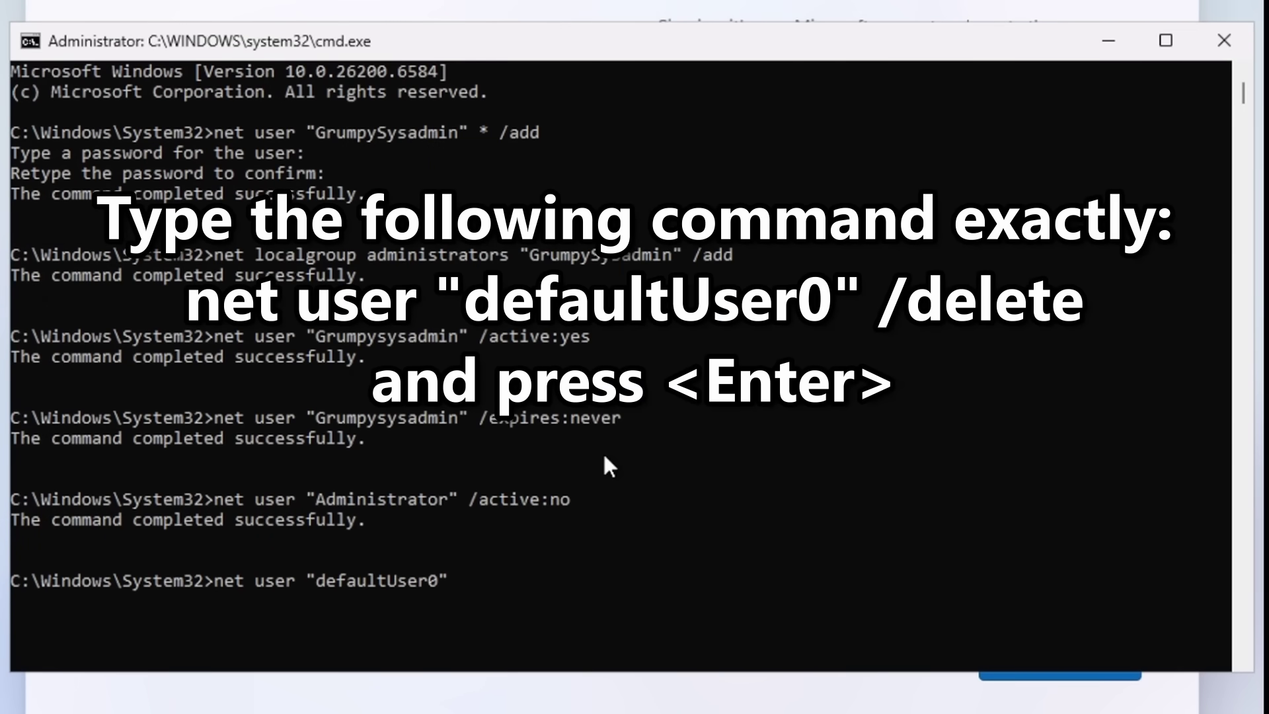
{"action": "type", "text": " /delete"}
{"action": "key", "text": "Return"}
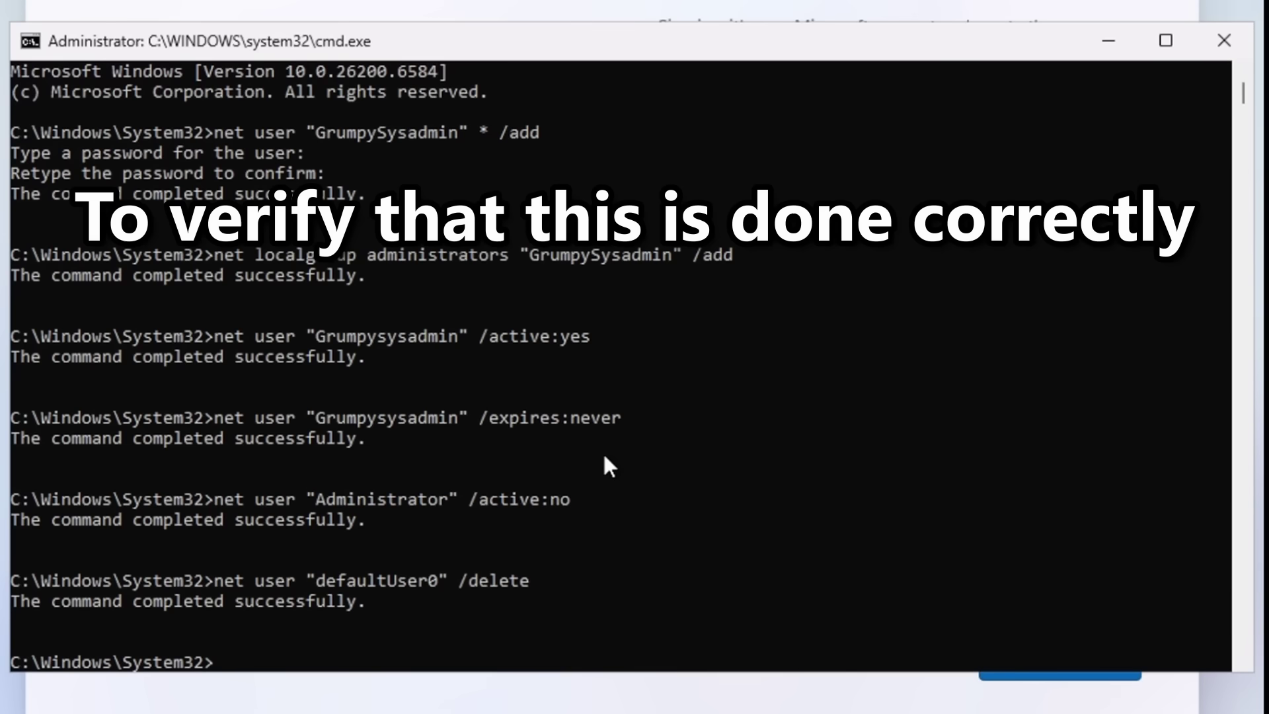
- Run net user to list all local accounts and verify defaultUser0 is gone
{"action": "type", "text": "net user"}
{"action": "key", "text": "Return"}
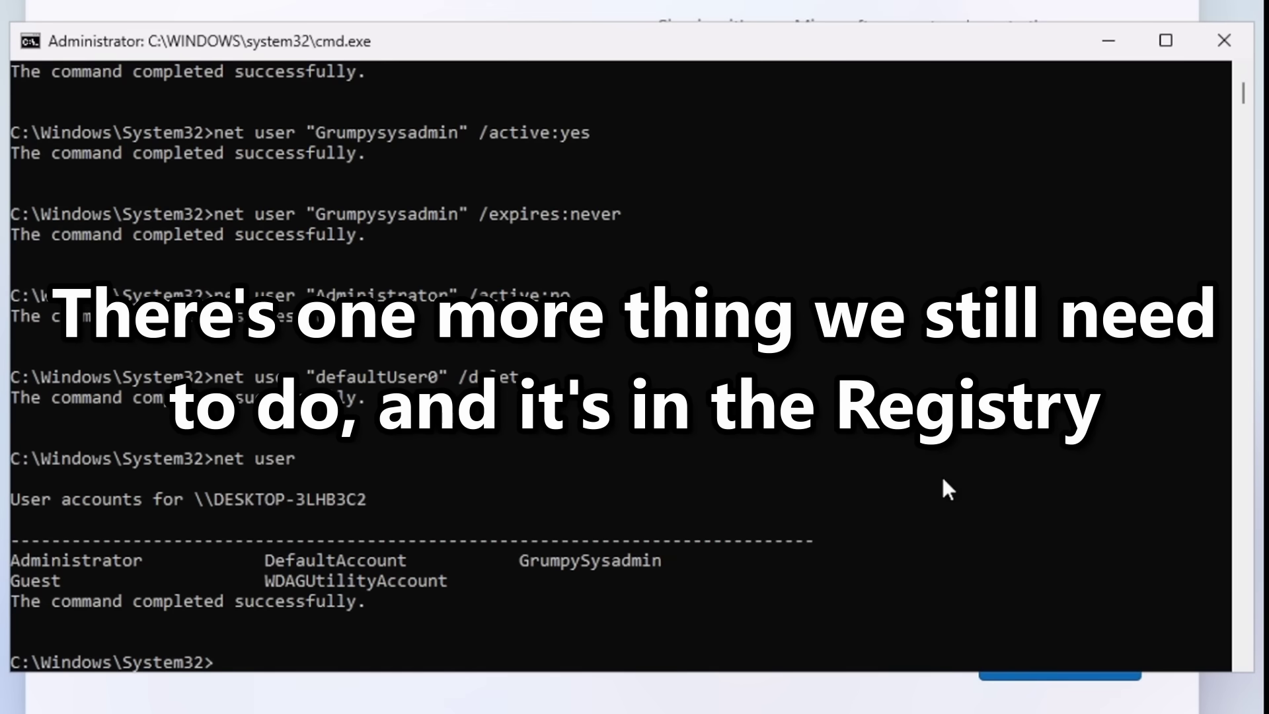
- Launch regedit maximized and navigate to HKLM\SOFTWARE\Microsoft\Windows\CurrentVersion\OOBE
{"action": "type", "text": "regedit"}
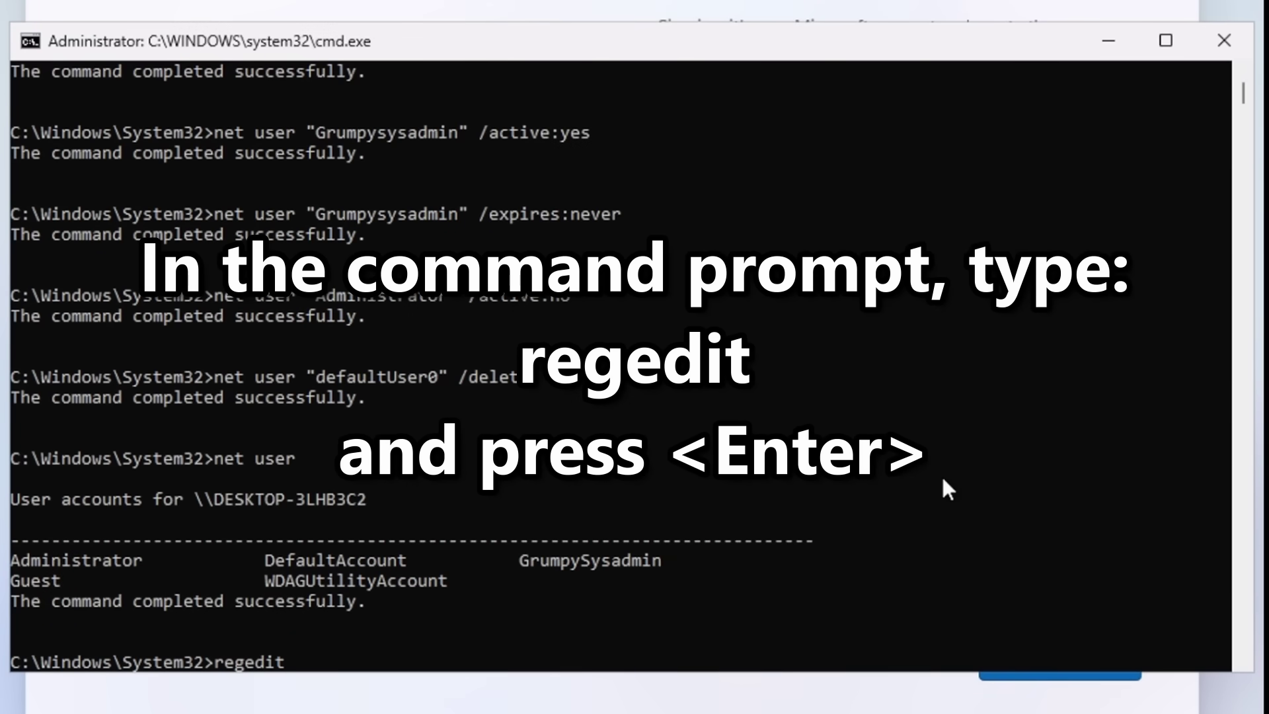
{"action": "key", "text": "Return"}
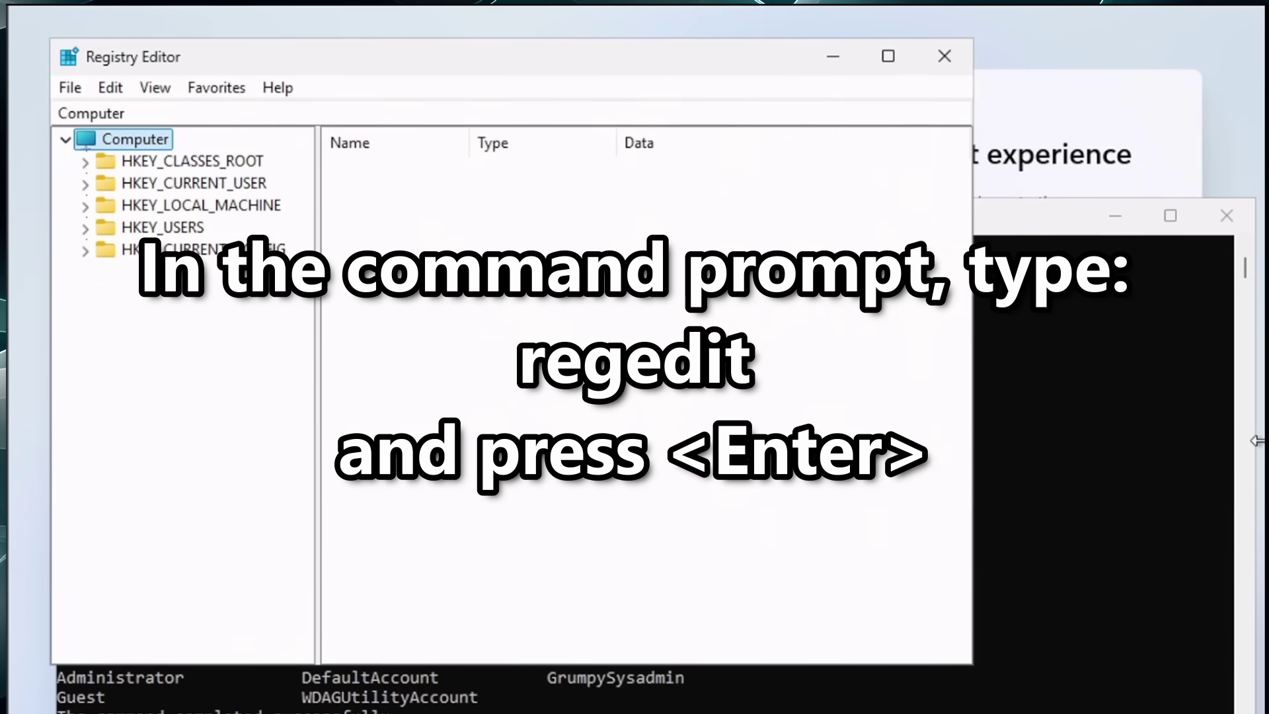
{"action": "left_click", "coordinate": [888, 60]}
{"action": "left_click", "coordinate": [48, 161]}
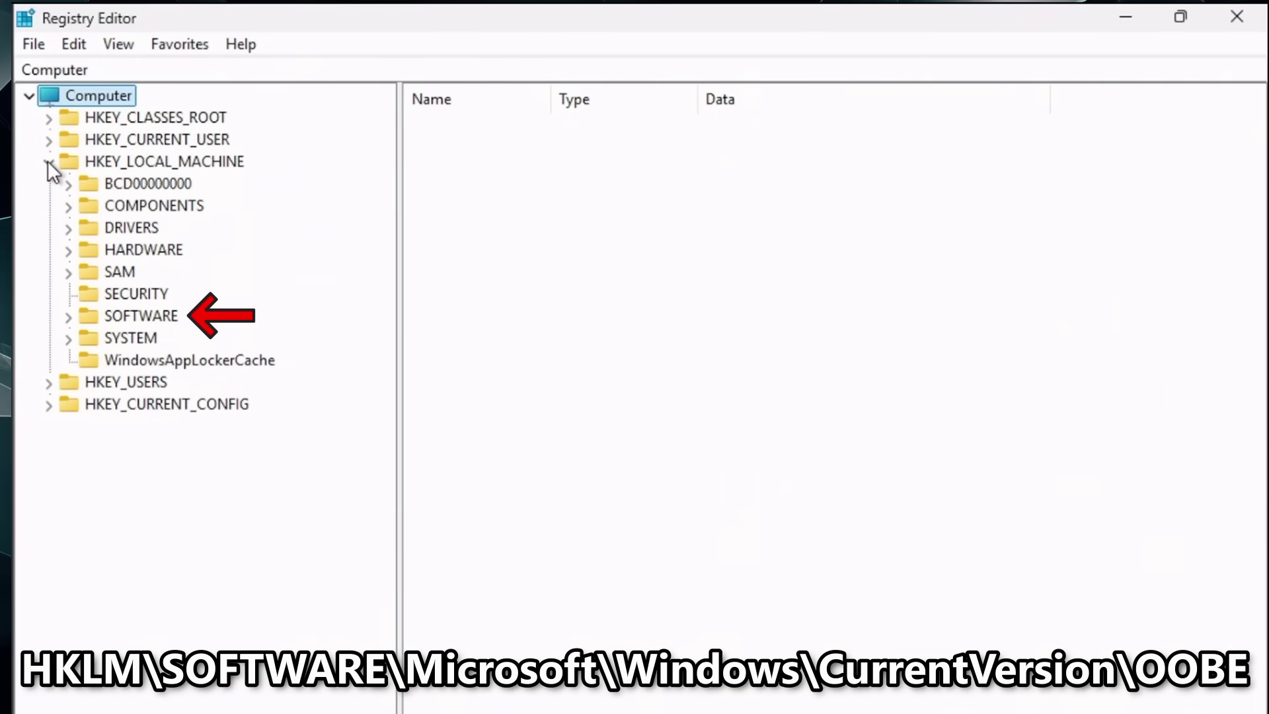
{"action": "left_click", "coordinate": [68, 315]}
{"action": "left_click", "coordinate": [88, 446]}
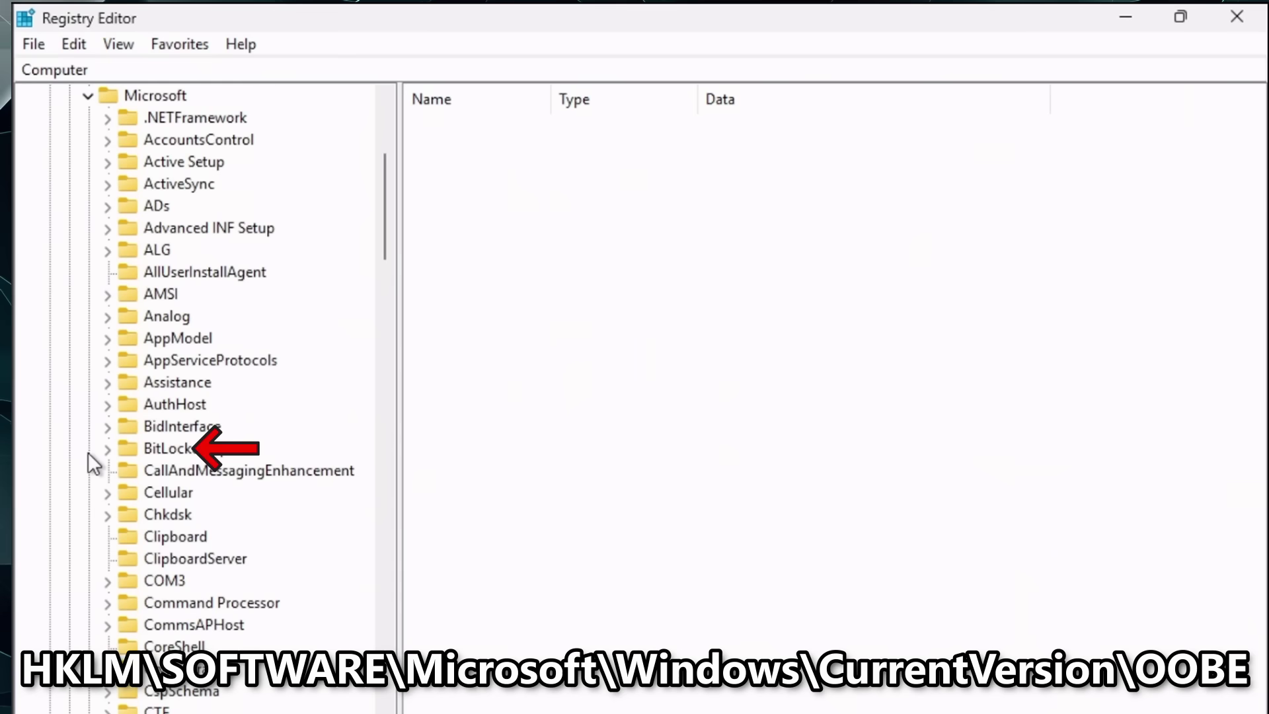
{"action": "left_click_drag", "start_coordinate": [387, 205], "coordinate": [383, 627]}
{"action": "left_click", "coordinate": [106, 428]}
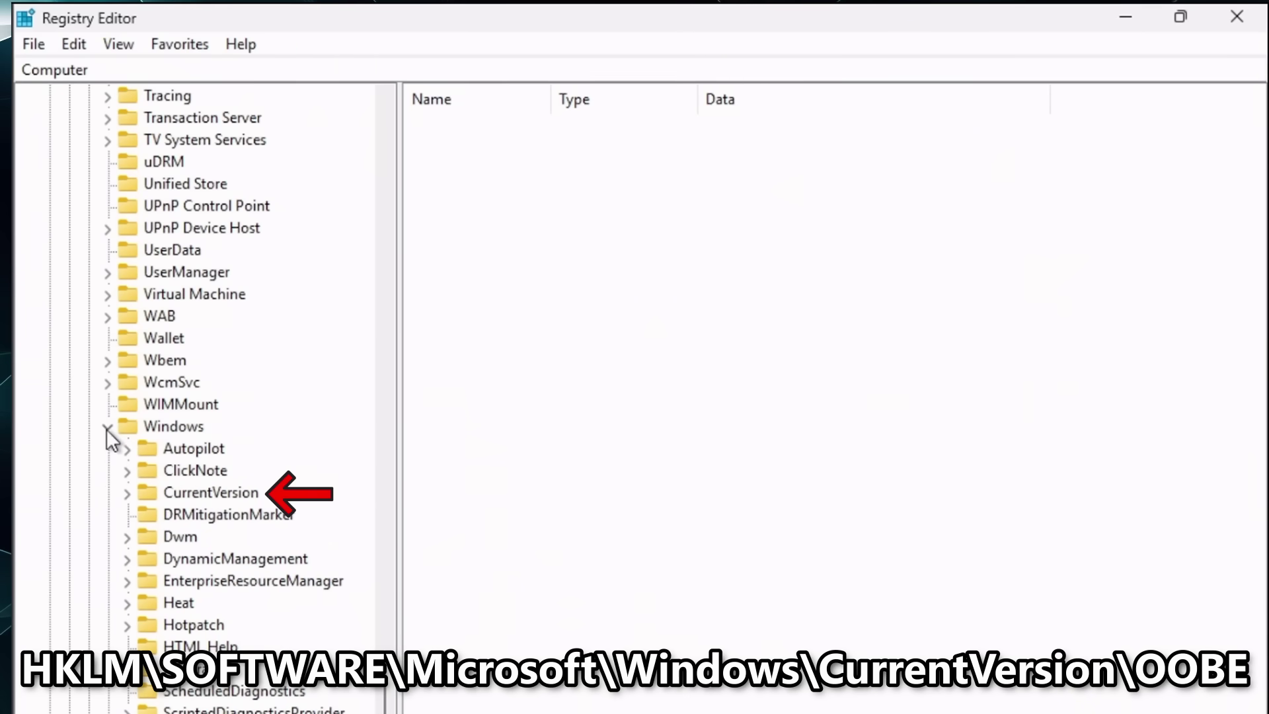
{"action": "left_click", "coordinate": [128, 495]}
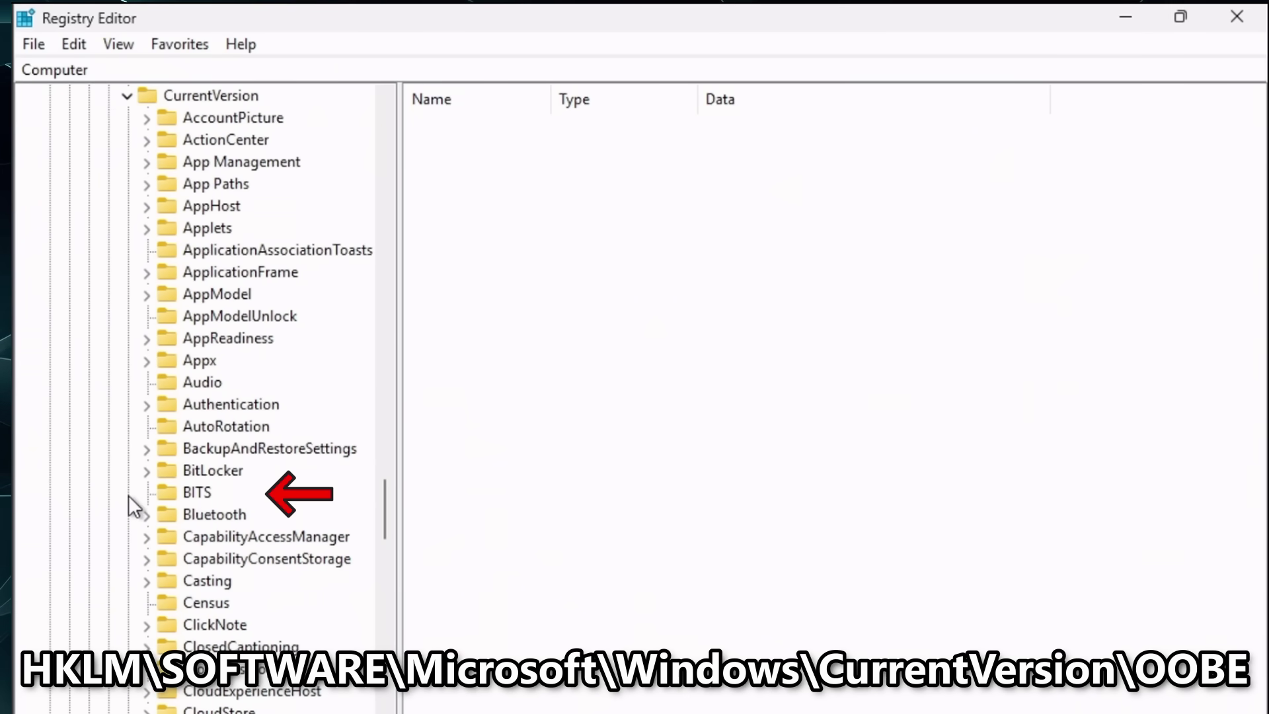
{"action": "scroll", "coordinate": [129, 494], "scroll_direction": "down", "scroll_amount": 15}
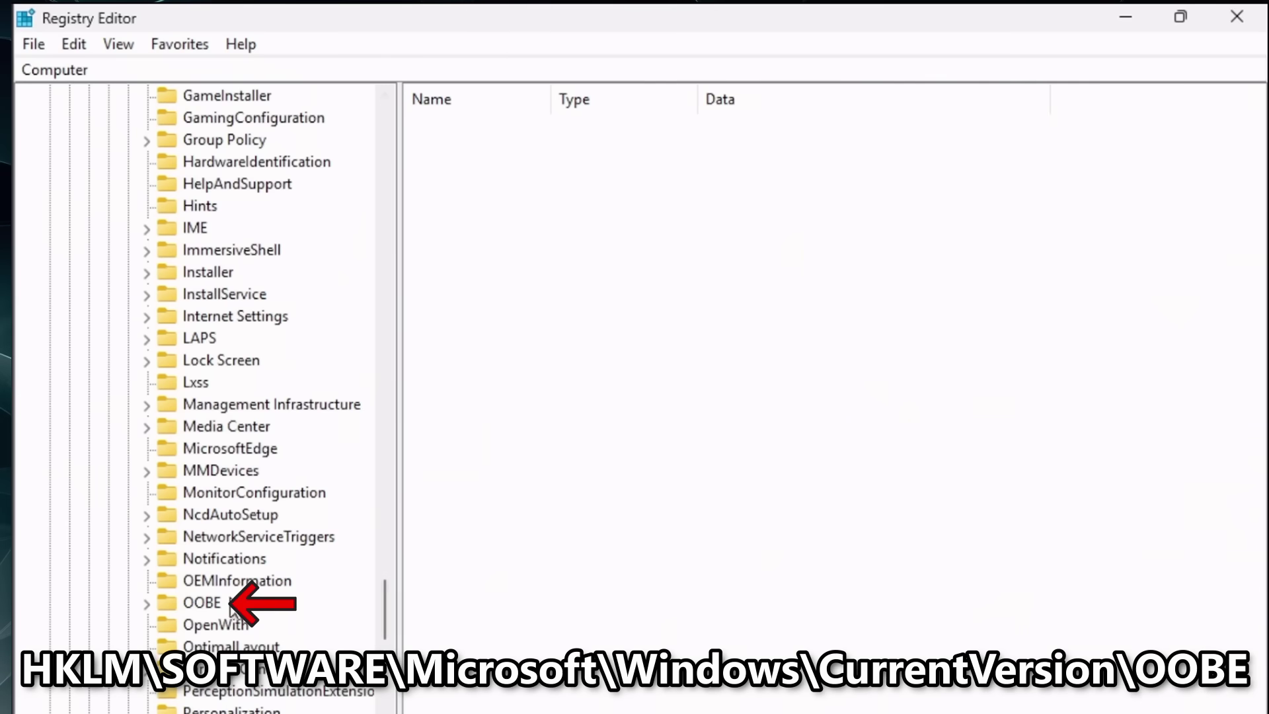
{"action": "left_click", "coordinate": [145, 595]}
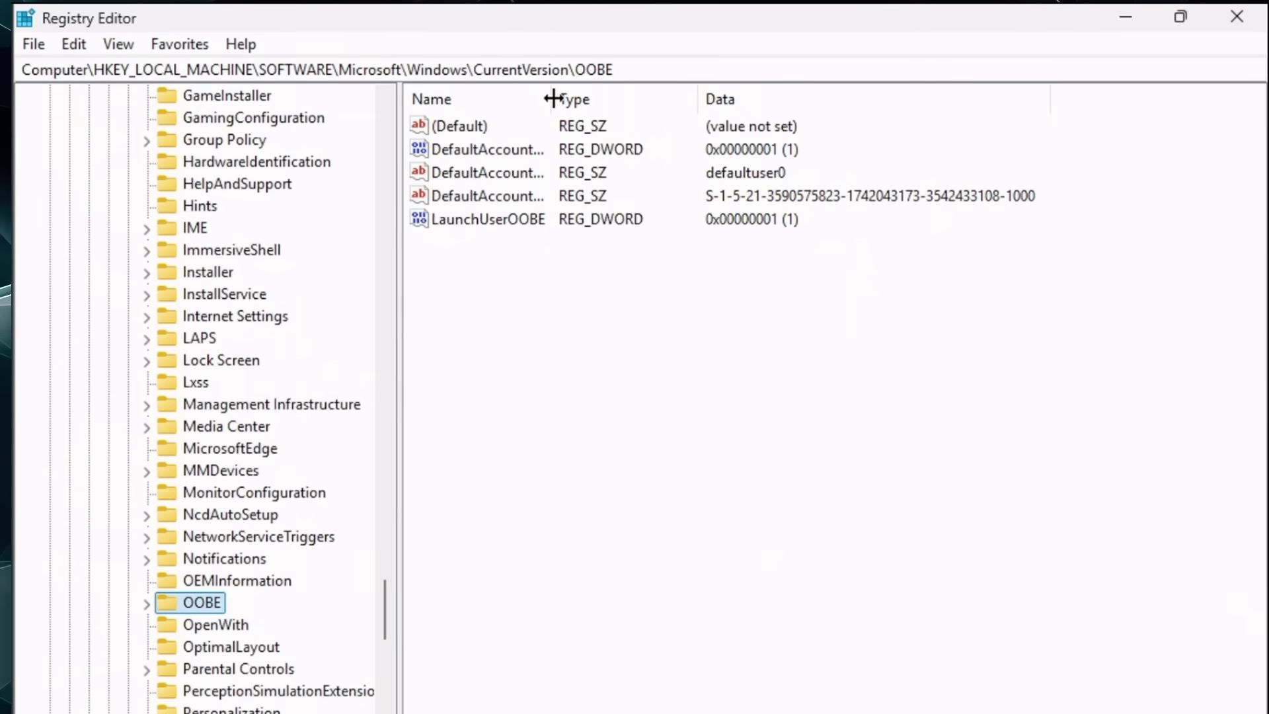
- Delete the DefaultAccountSID, DefaultAccountSAMName and DefaultAccountAction values, confirming each deletion
{"action": "left_click_drag", "start_coordinate": [549, 99], "coordinate": [638, 103]}
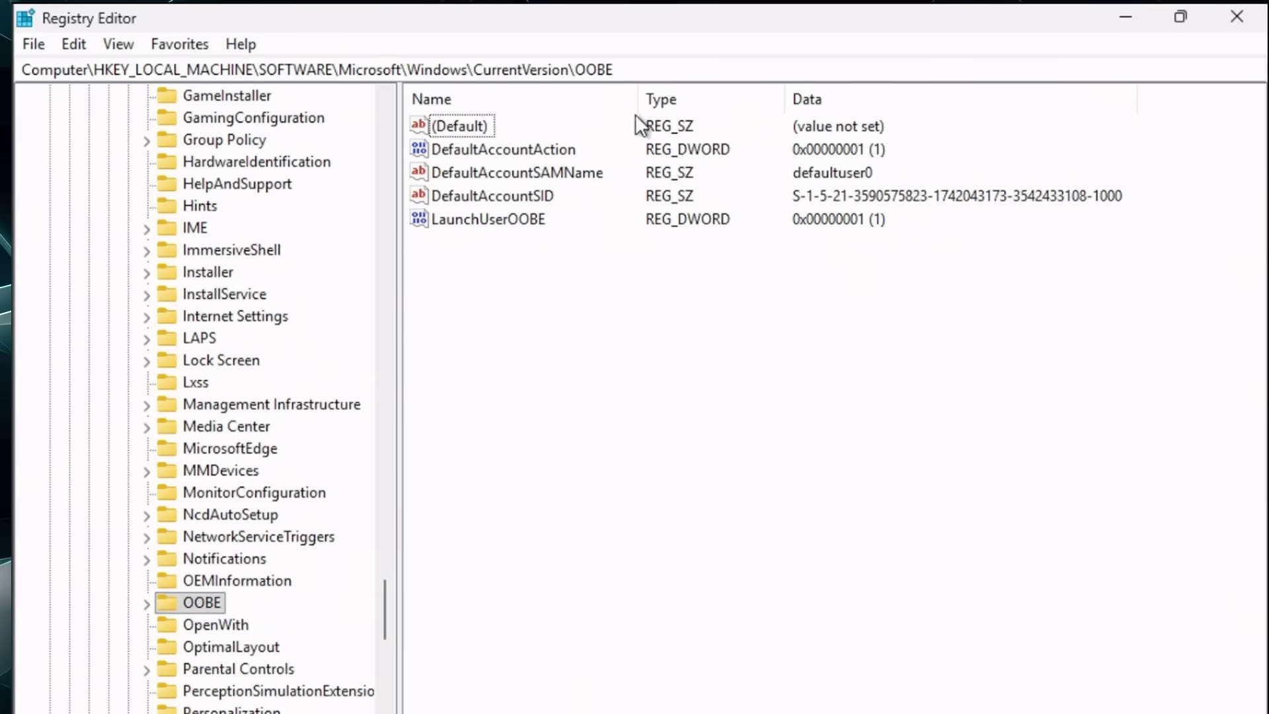
{"action": "right_click", "coordinate": [482, 193]}
{"action": "left_click", "coordinate": [540, 280]}
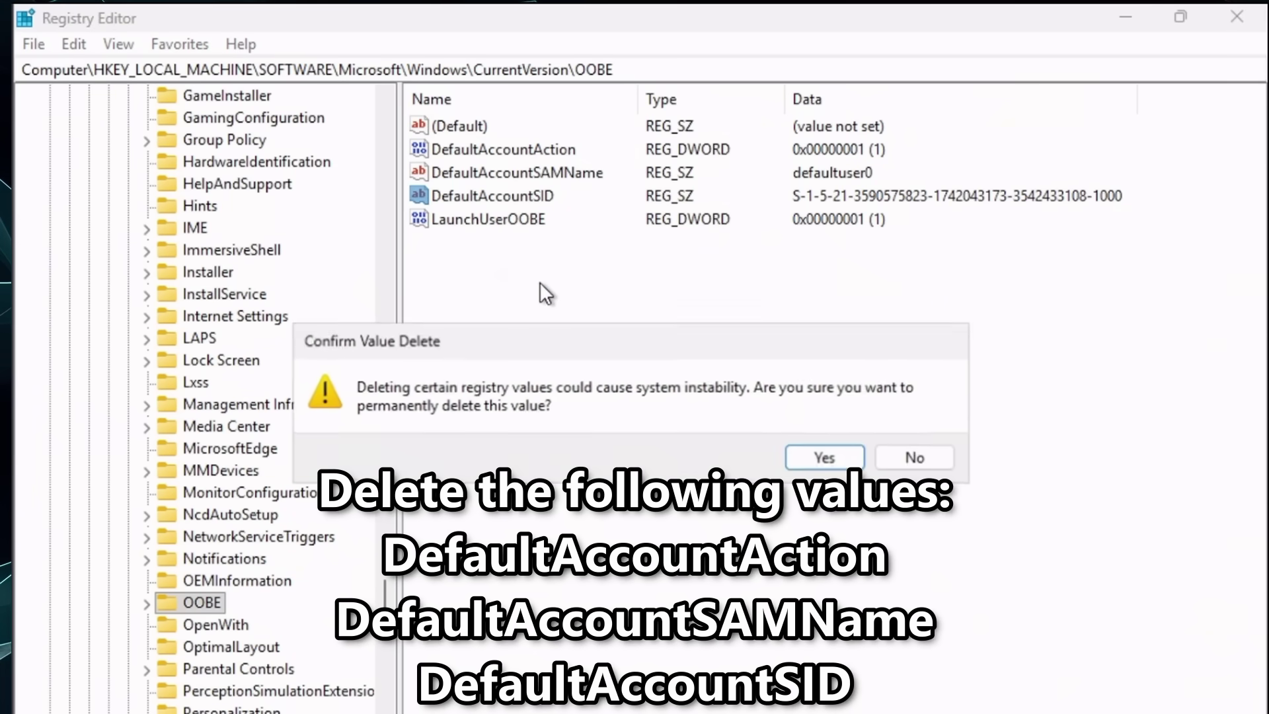
{"action": "left_click", "coordinate": [811, 456]}
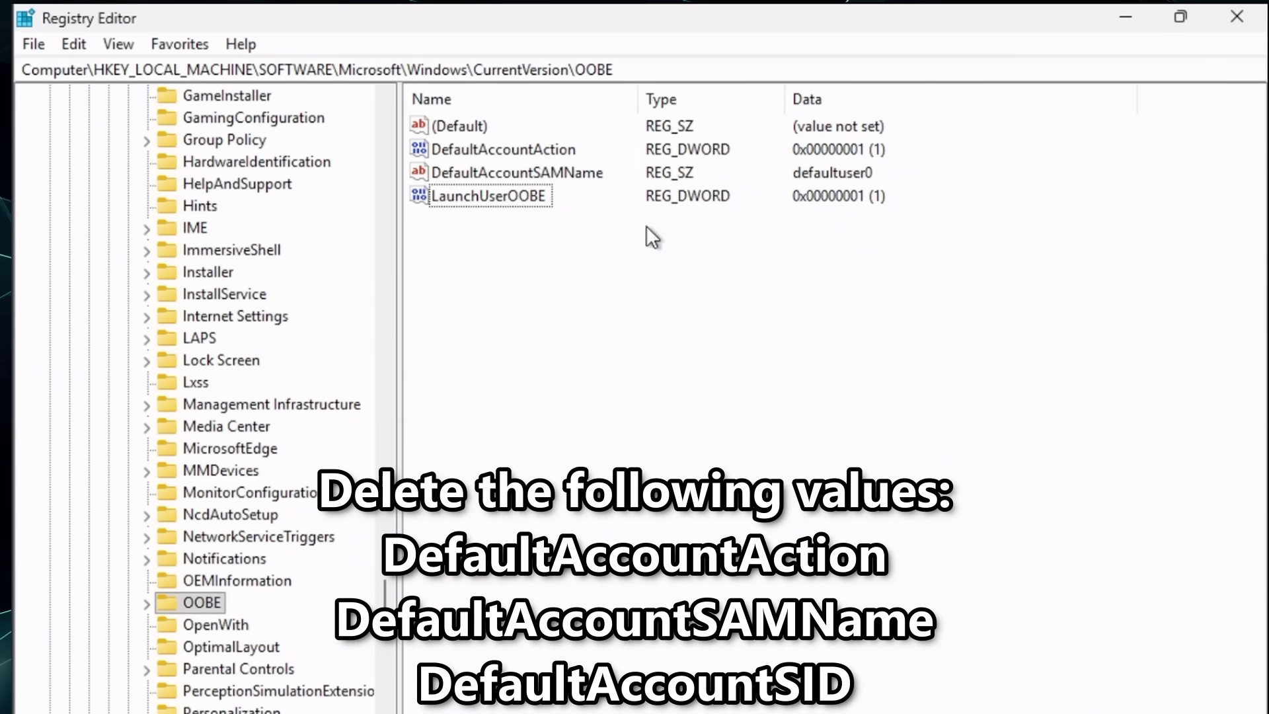
{"action": "right_click", "coordinate": [538, 172]}
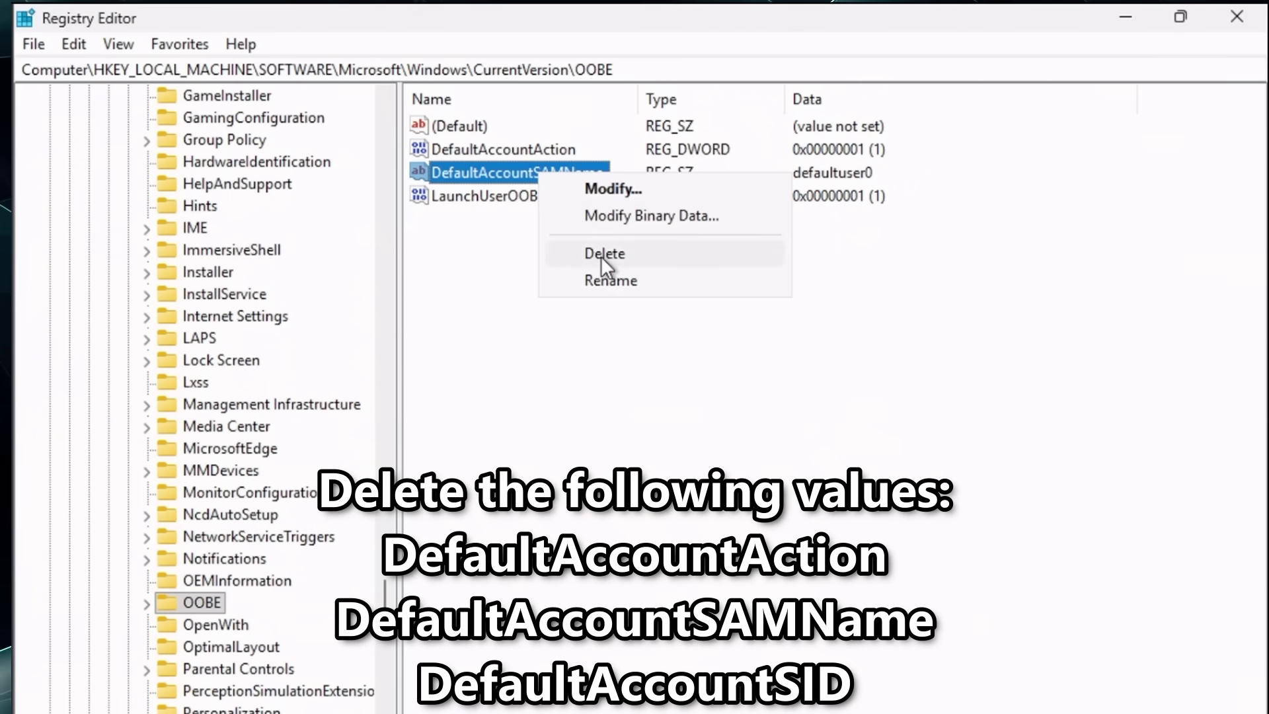
{"action": "left_click", "coordinate": [601, 255]}
{"action": "left_click", "coordinate": [820, 456]}
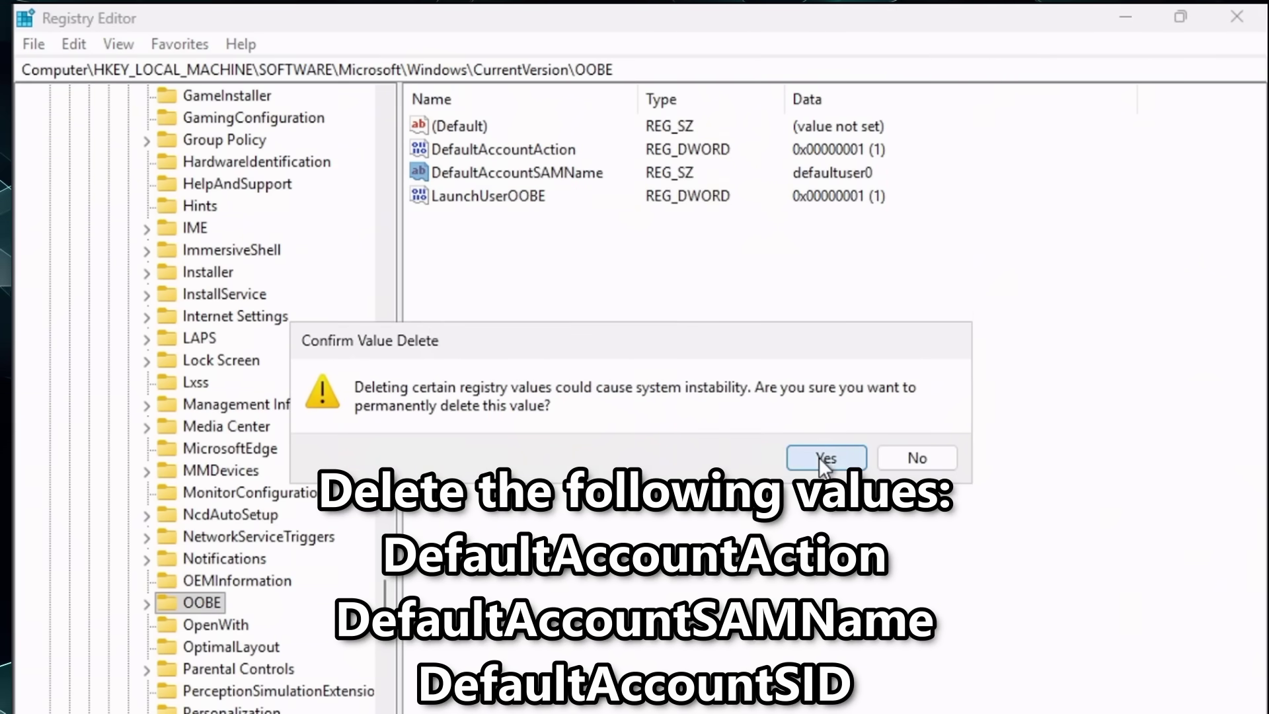
{"action": "right_click", "coordinate": [517, 145]}
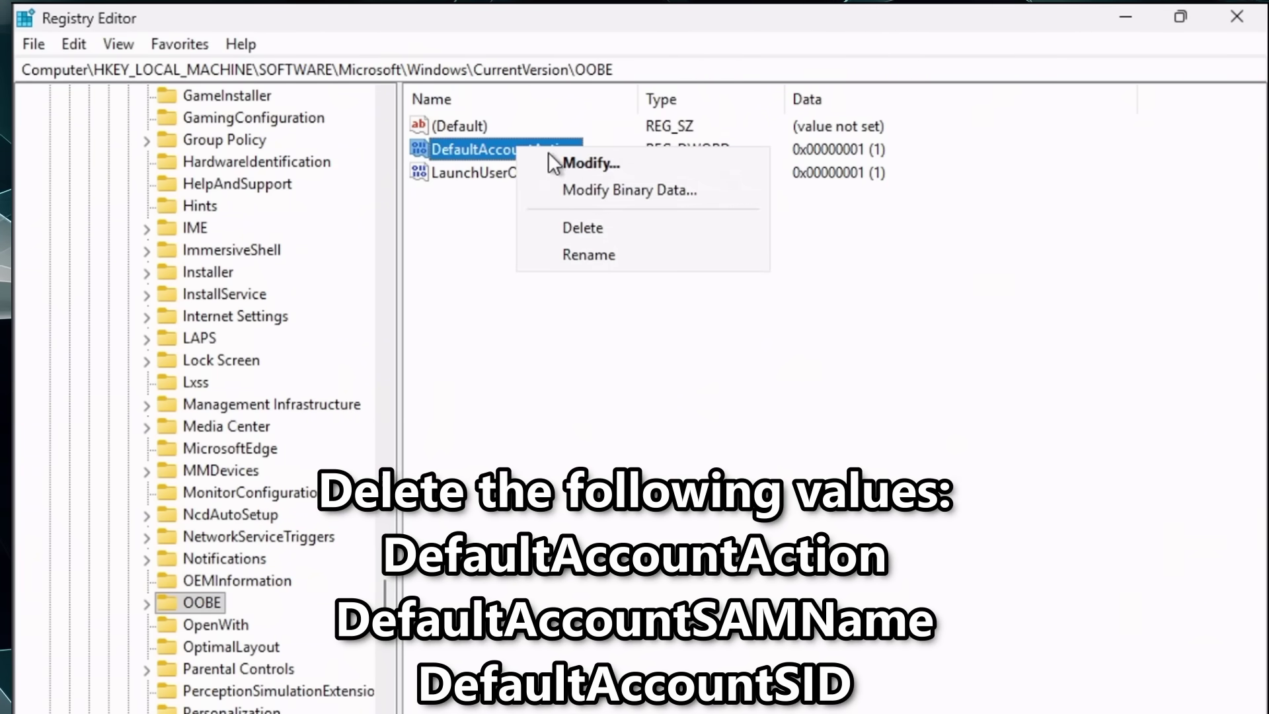
{"action": "left_click", "coordinate": [591, 224]}
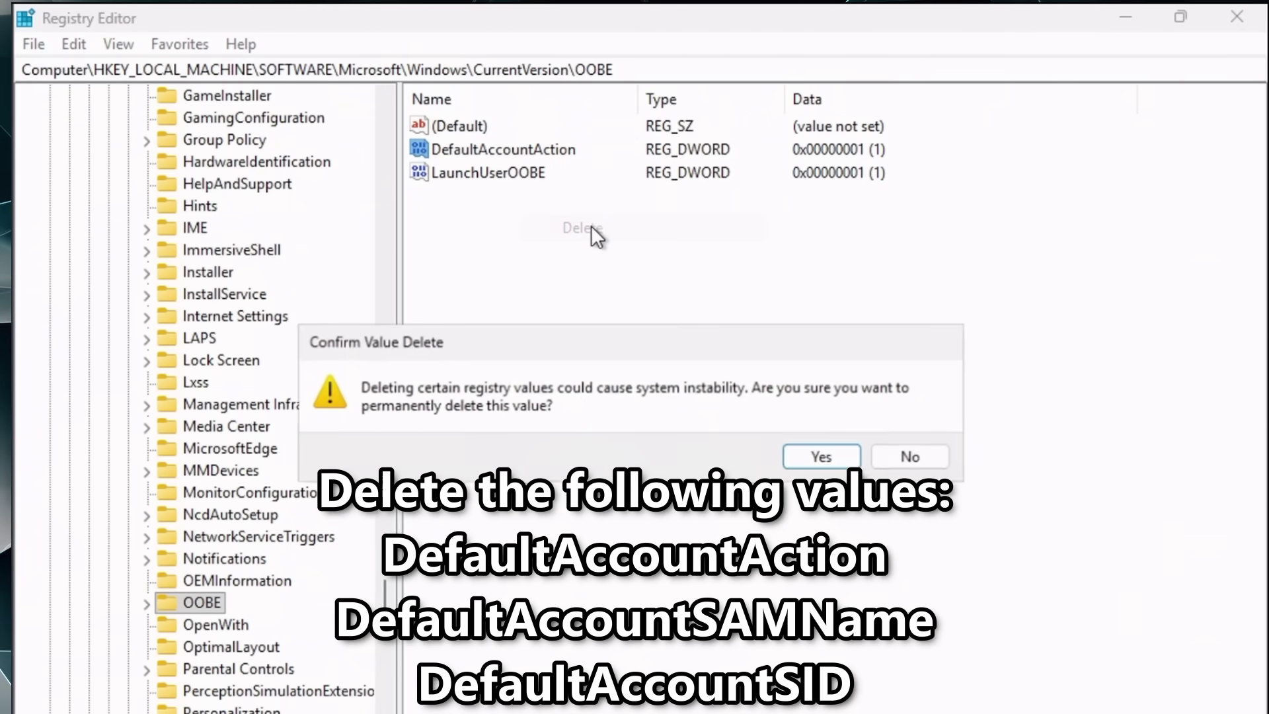
{"action": "left_click", "coordinate": [817, 456]}
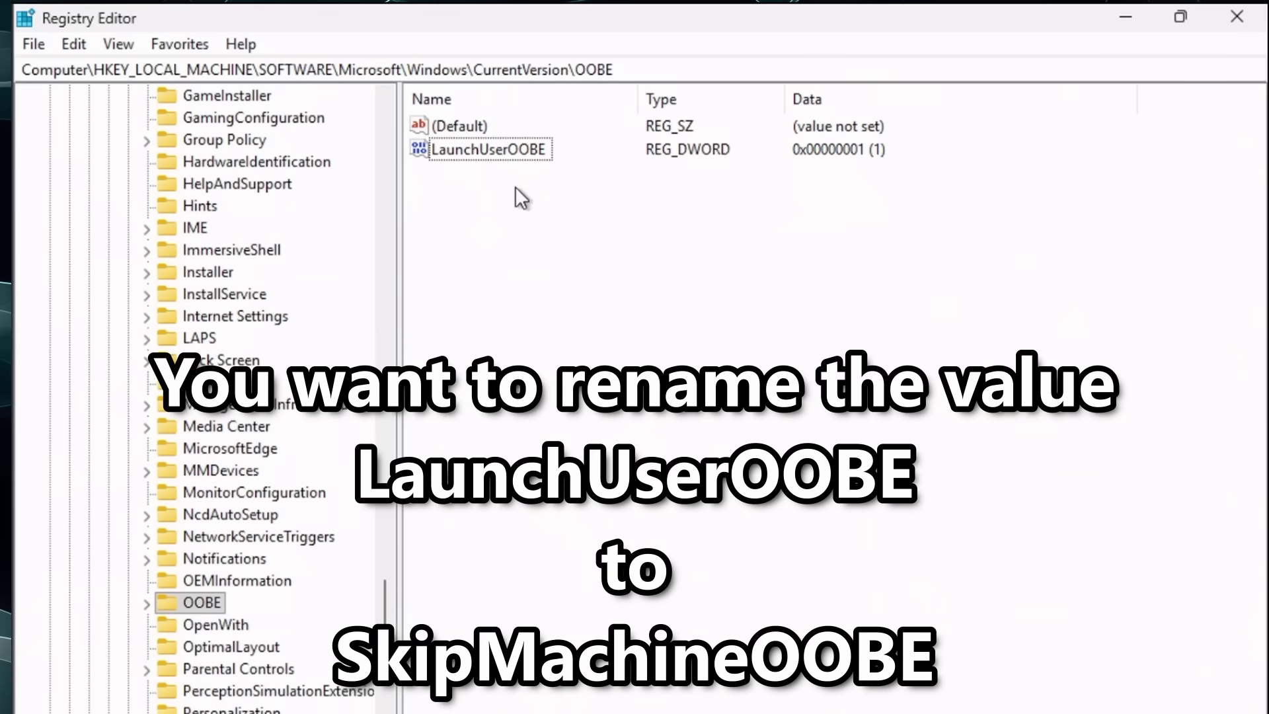
- Rename LaunchUserOOBE to SkipMachineOOBE and confirm its data remains 1
{"action": "right_click", "coordinate": [472, 146]}
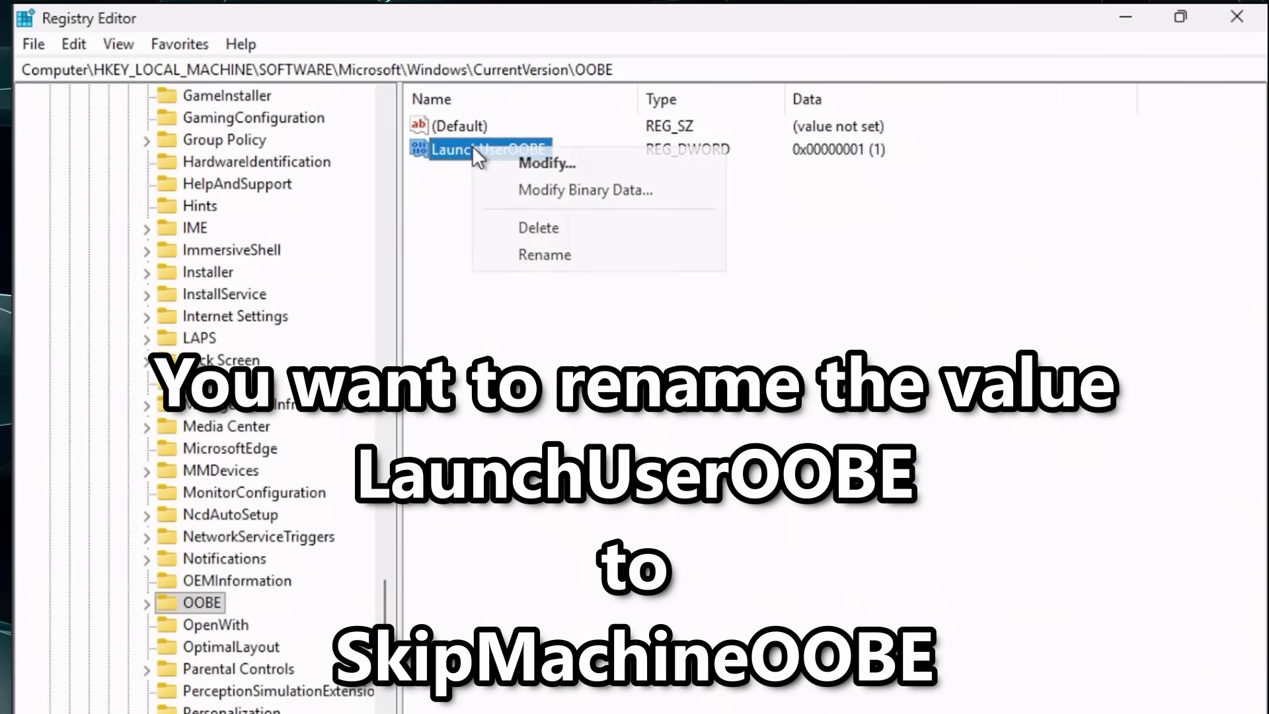
{"action": "left_click", "coordinate": [561, 255]}
{"action": "type", "text": "S"}
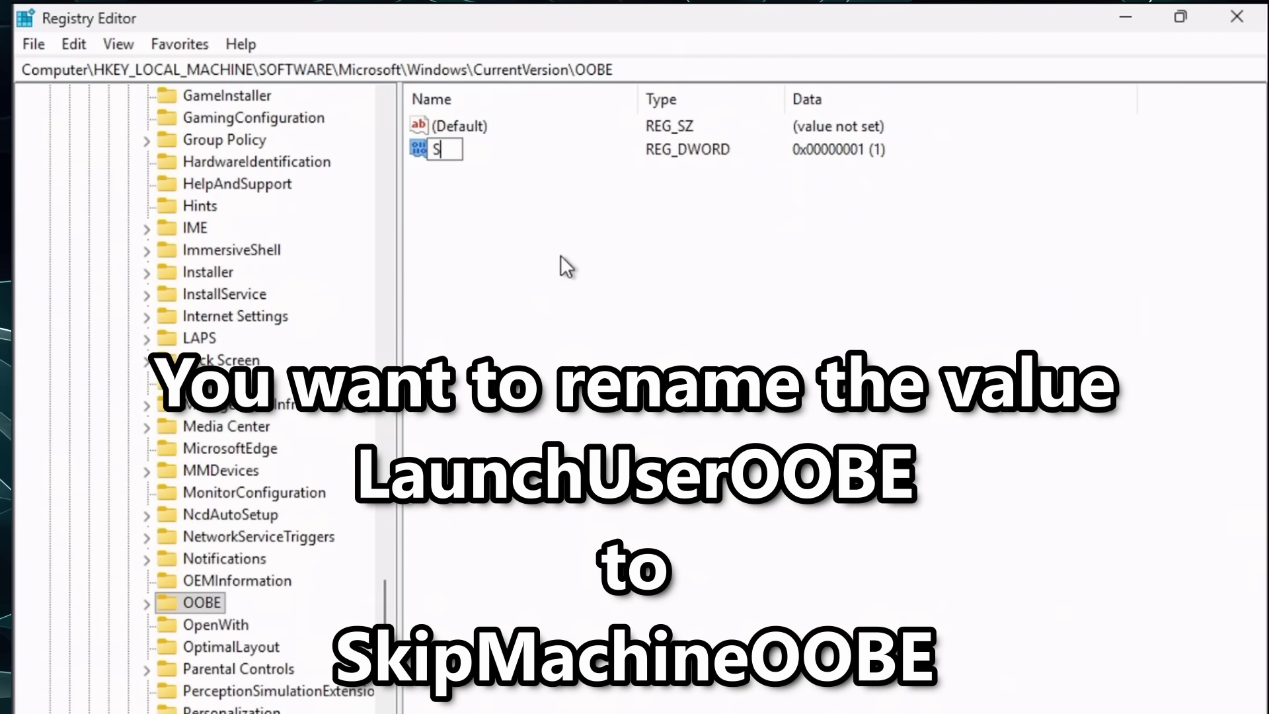
{"action": "type", "text": "kipMachineOOBE"}
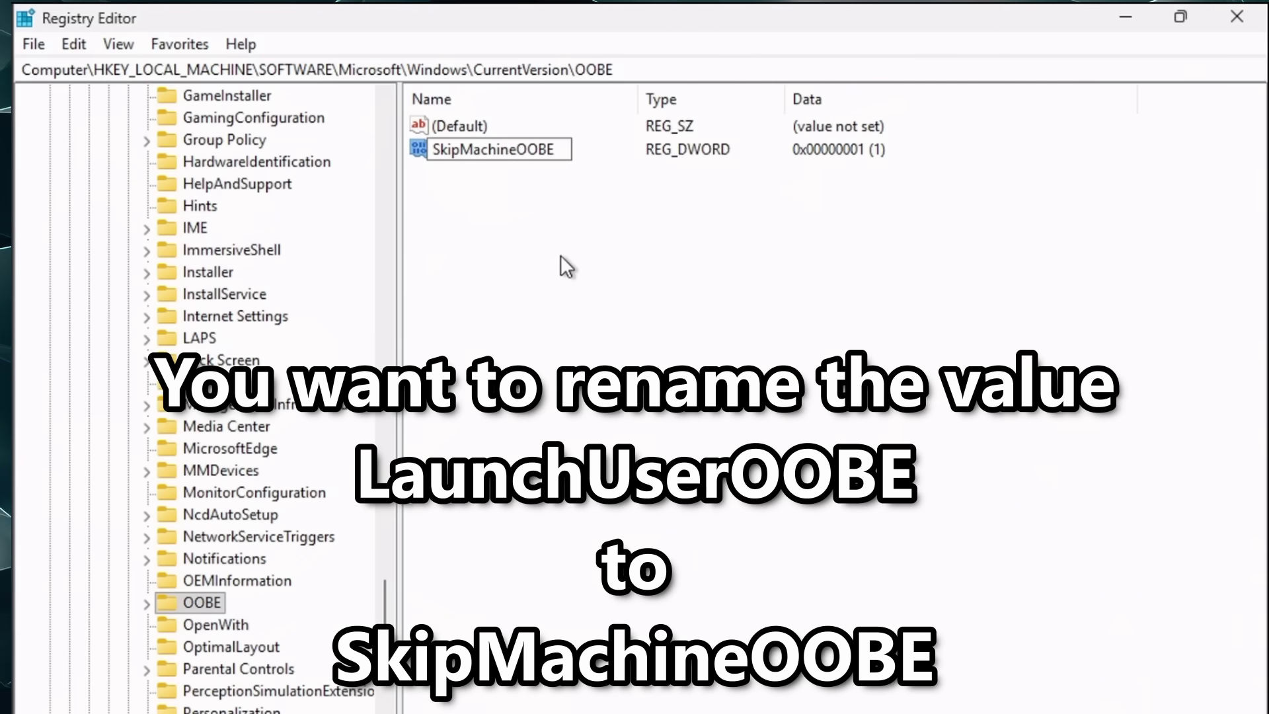
{"action": "key", "text": "Return"}
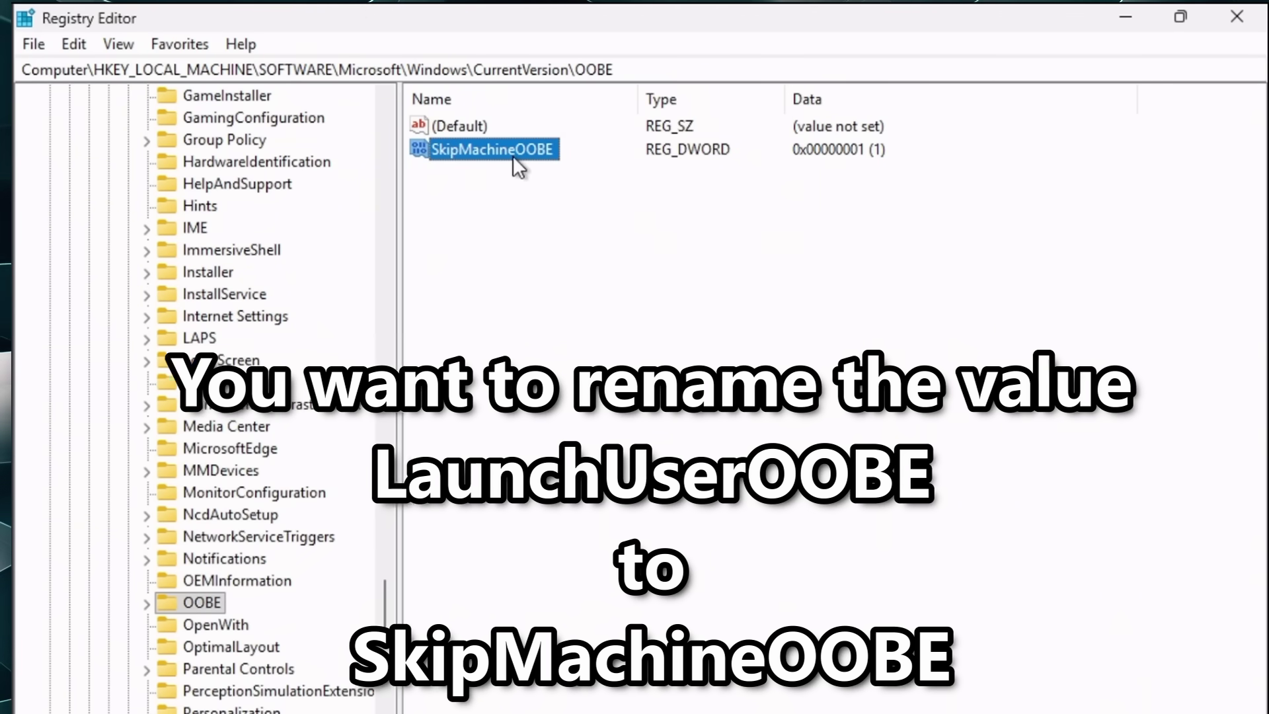
{"action": "double_click", "coordinate": [513, 153]}
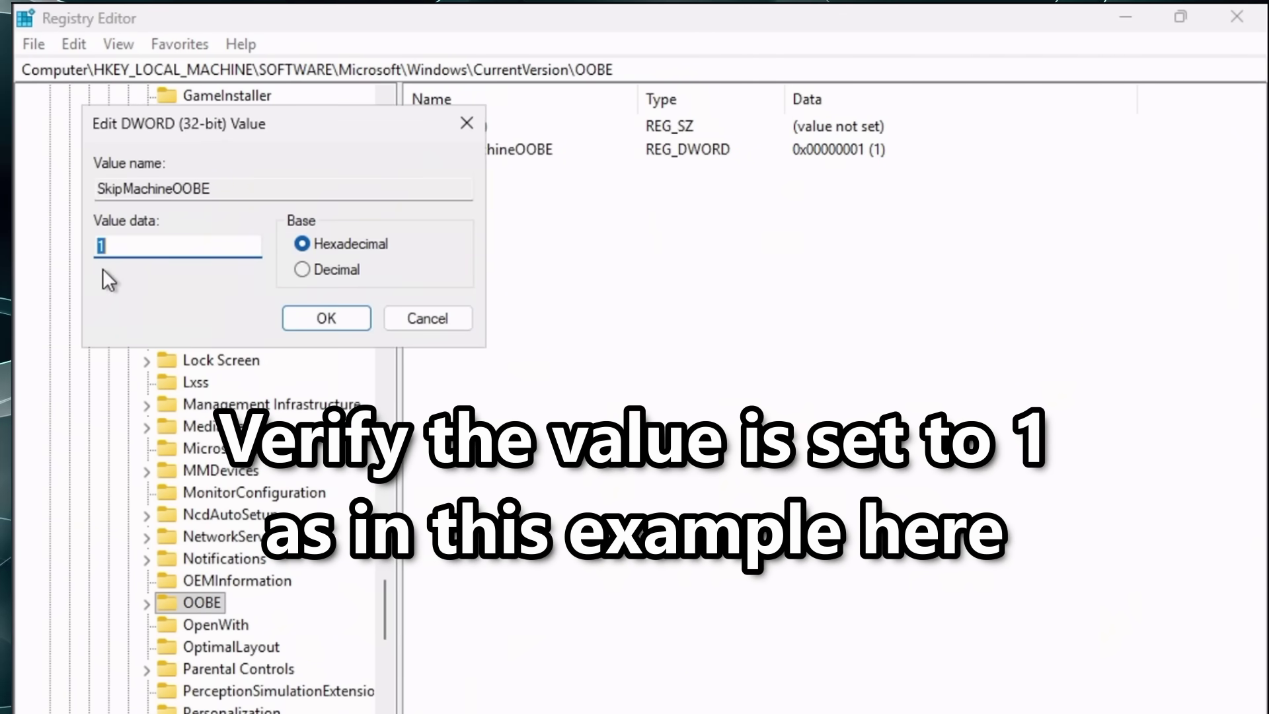
{"action": "left_click", "coordinate": [343, 315]}
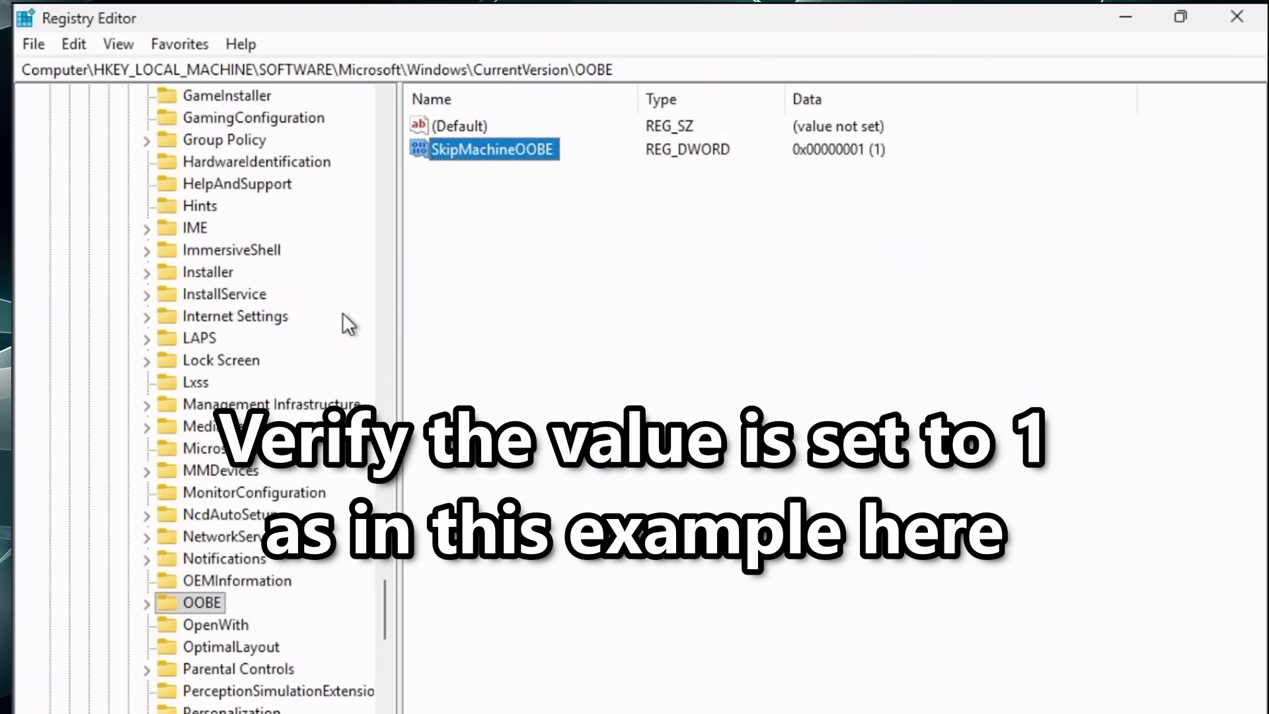
- Close Registry Editor and reboot immediately with shutdown /r /t 0
{"action": "left_click", "coordinate": [1236, 18]}
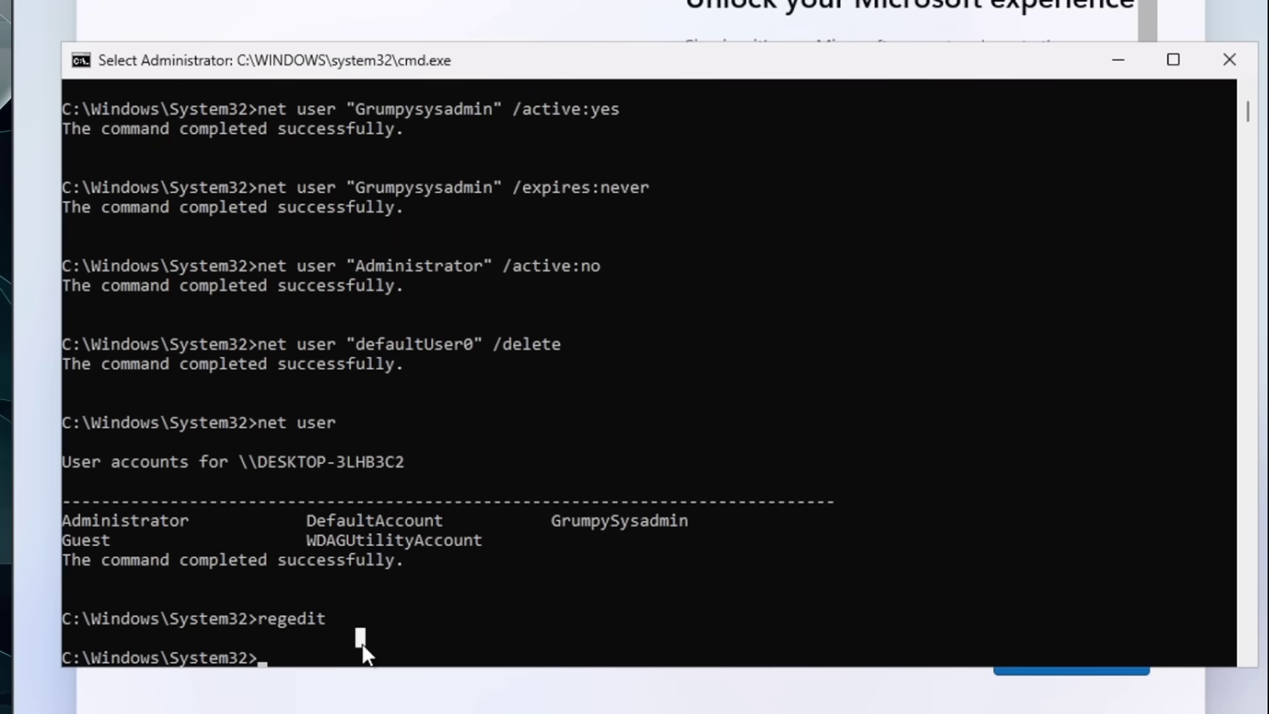
{"action": "key", "text": "Escape"}
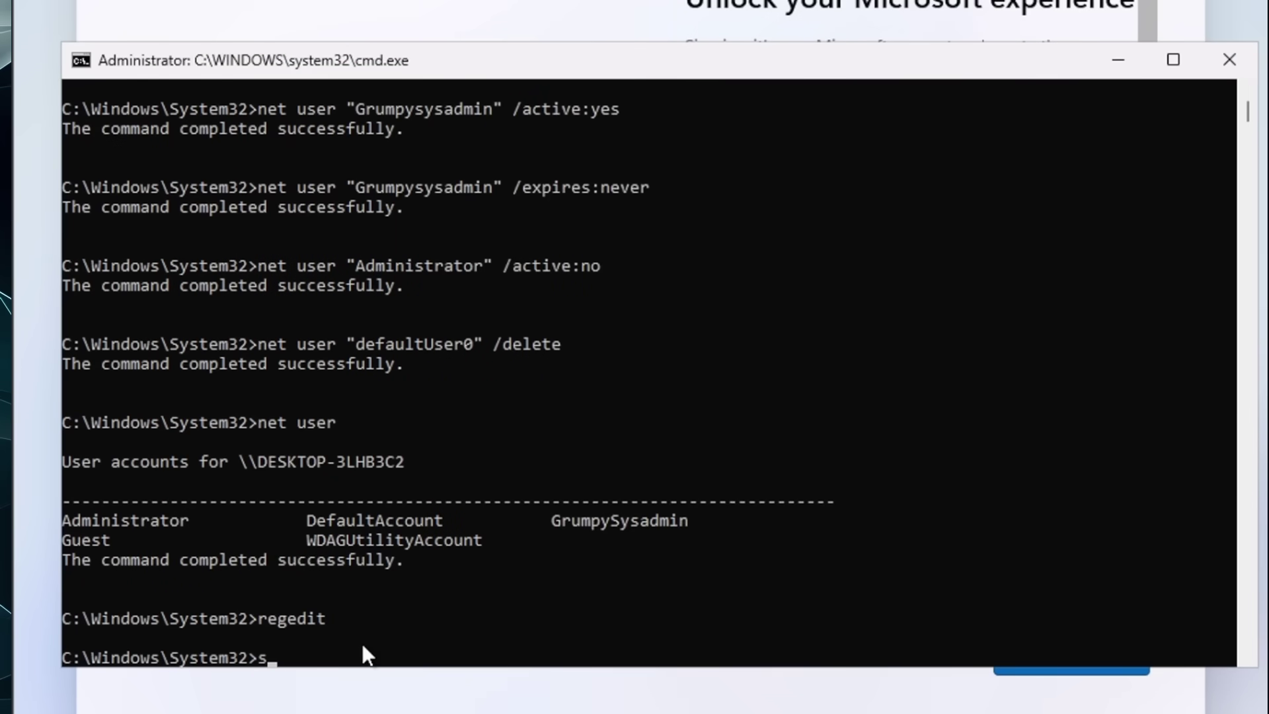
{"action": "type", "text": "shutdown"}
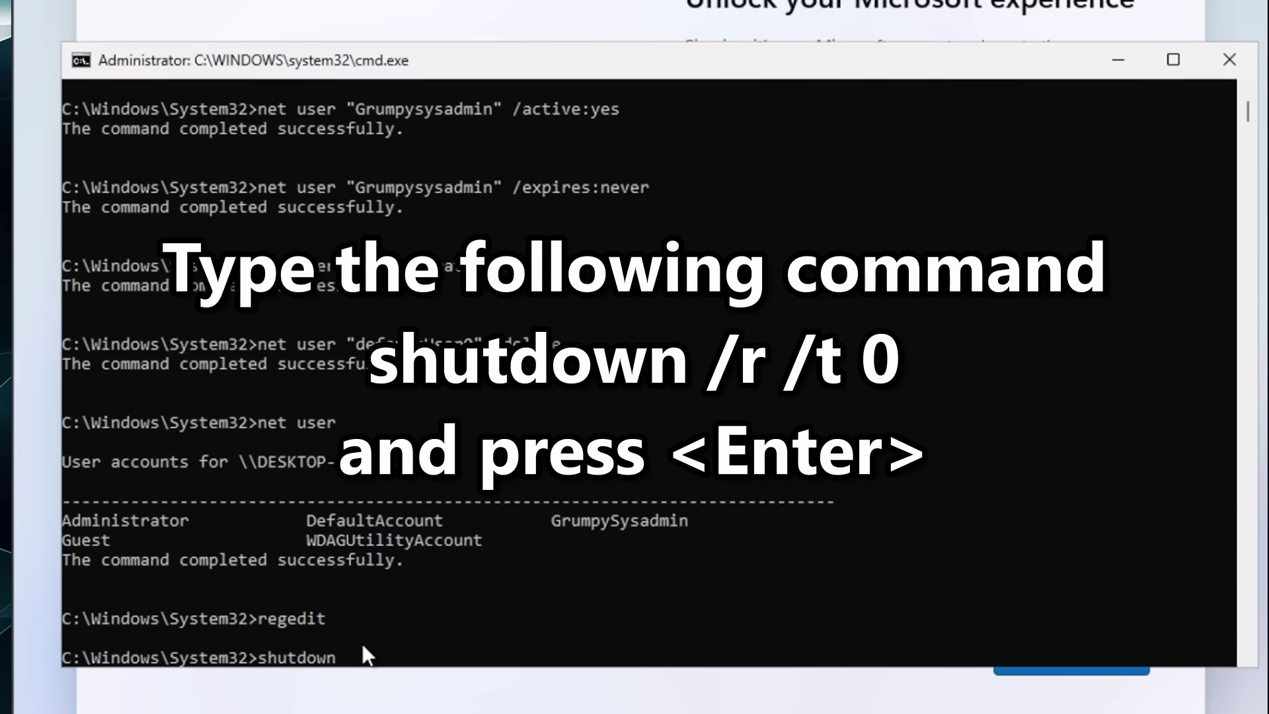
{"action": "type", "text": " /"}
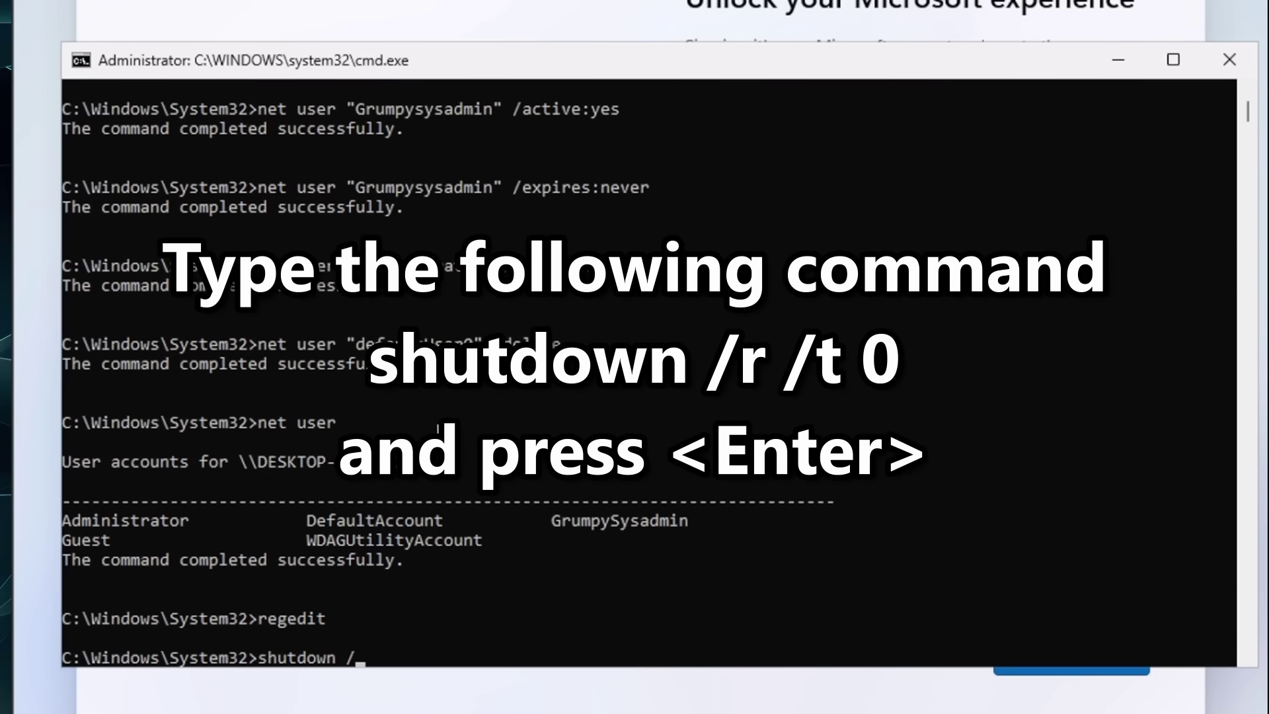
{"action": "type", "text": "r /"}
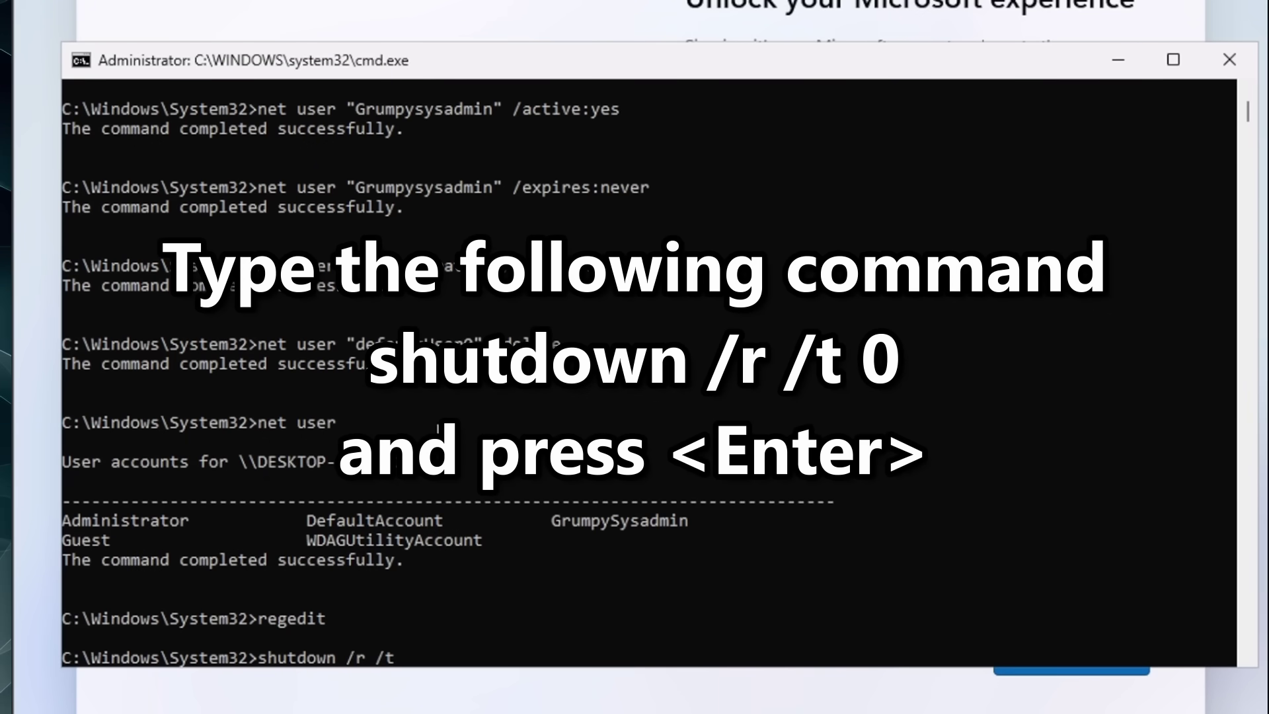
{"action": "type", "text": "t 0"}
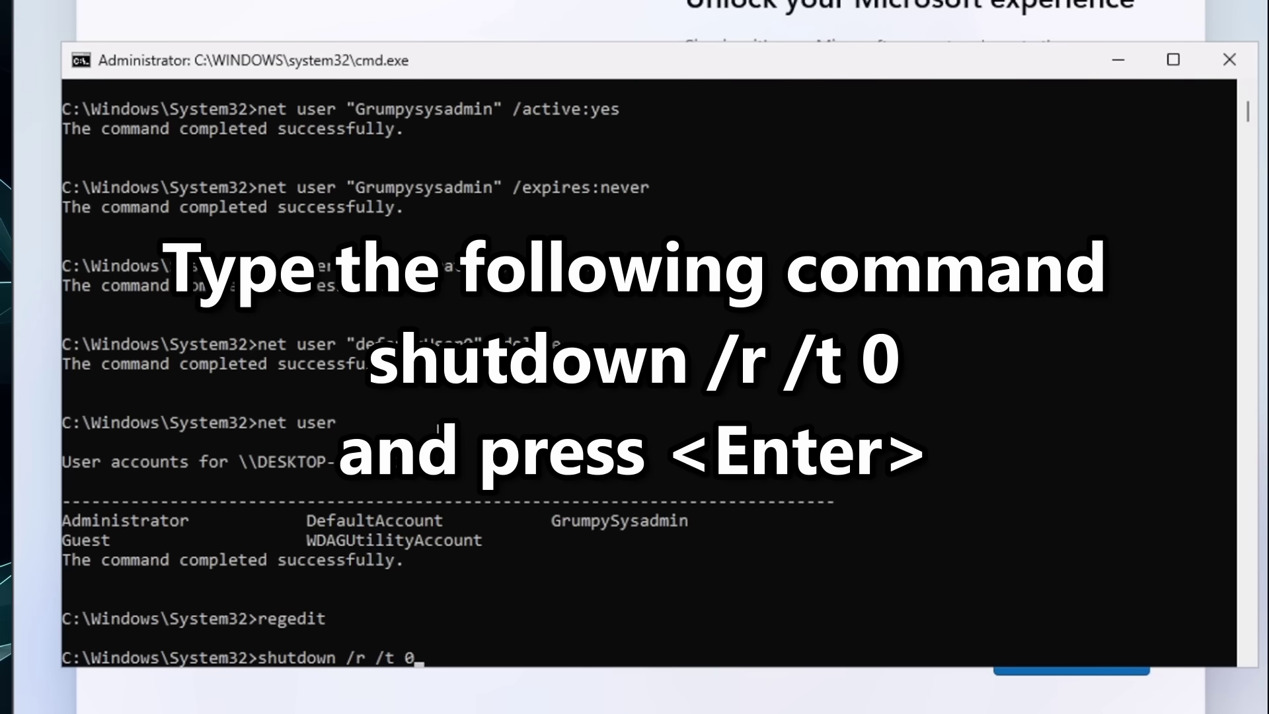
{"action": "key", "text": "Return"}
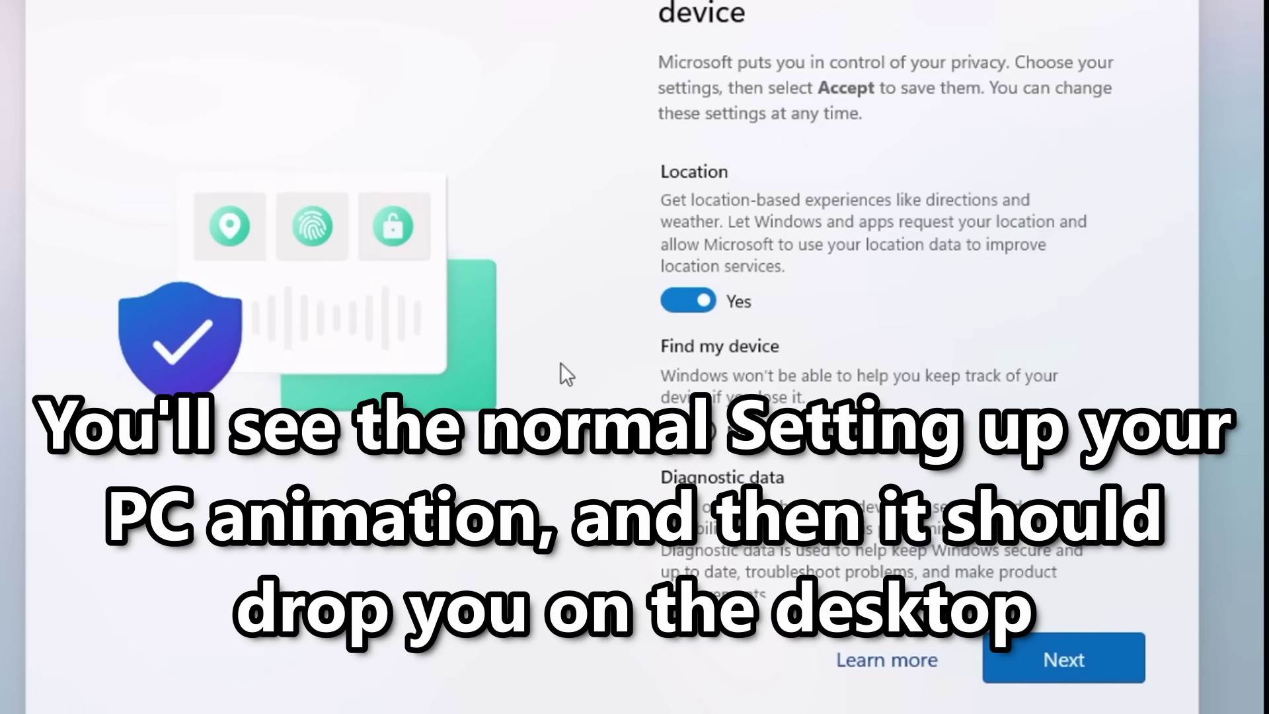
- Turn off Location, Inking & typing and Tailored experiences, then open the Start menu
{"action": "left_click", "coordinate": [687, 301]}
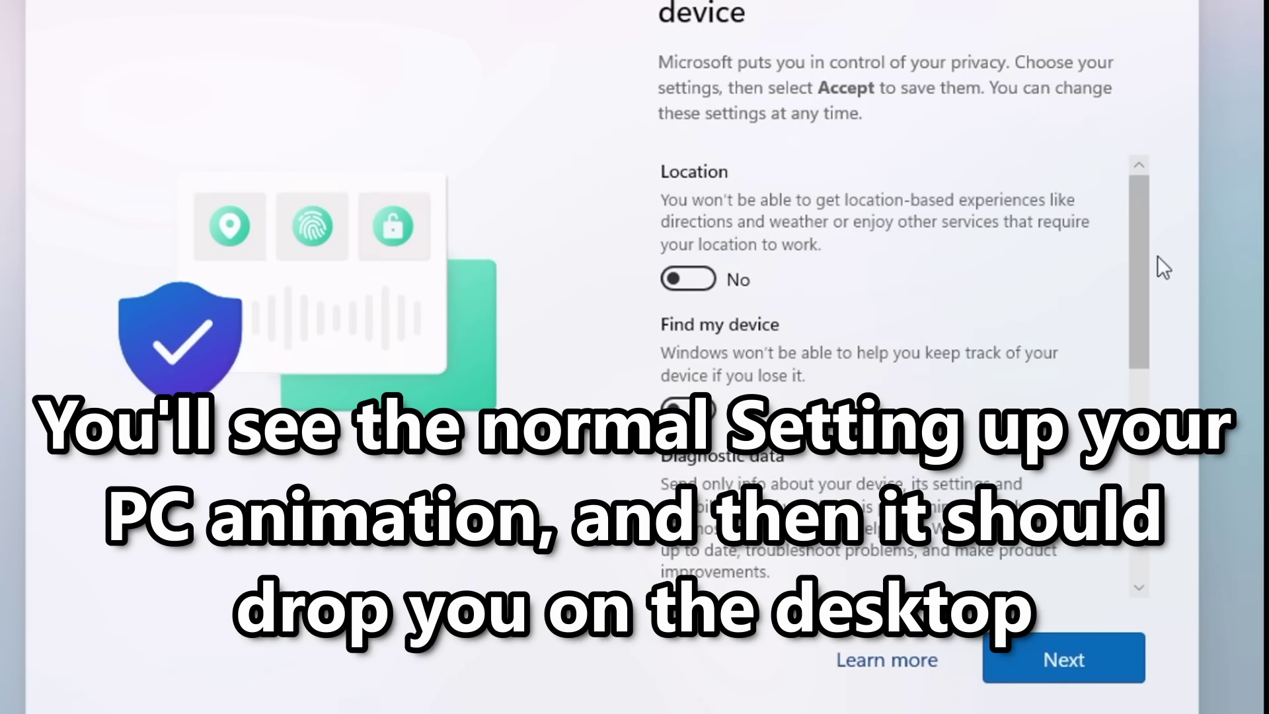
{"action": "scroll", "coordinate": [1157, 258], "scroll_direction": "down", "scroll_amount": 5}
{"action": "left_click", "coordinate": [688, 343]}
{"action": "left_click", "coordinate": [688, 461]}
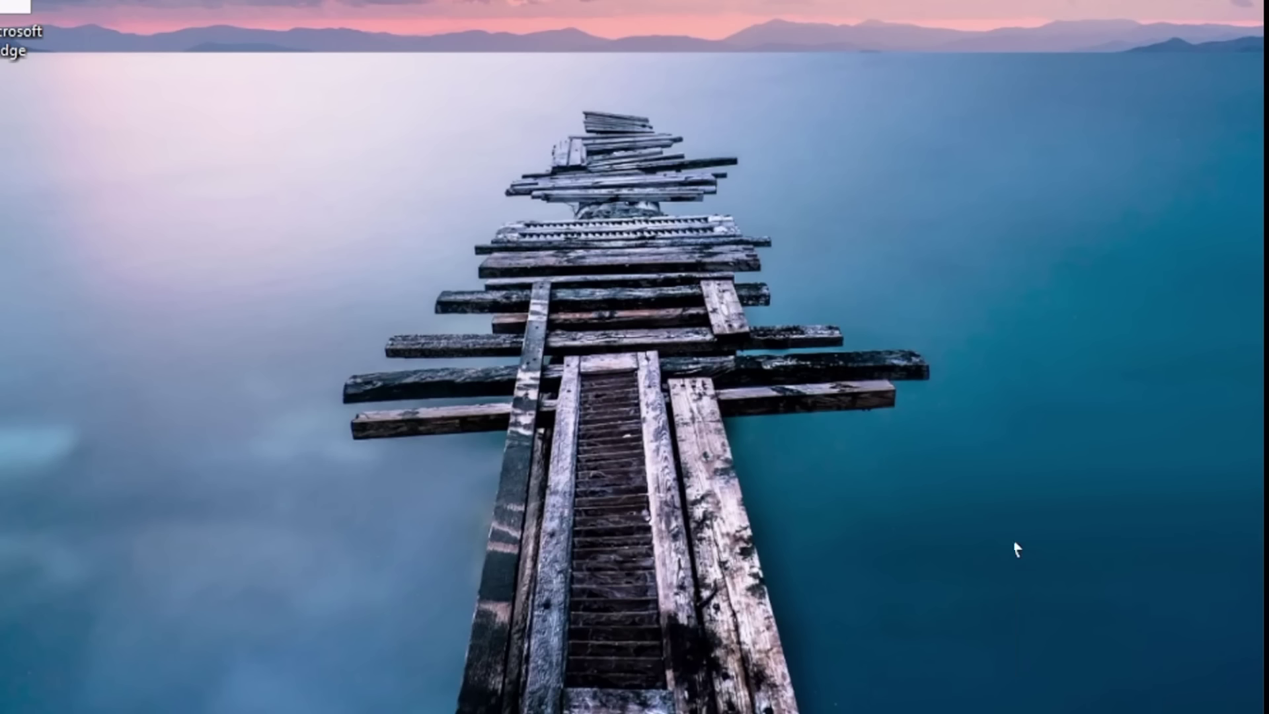
{"action": "key", "text": "super"}
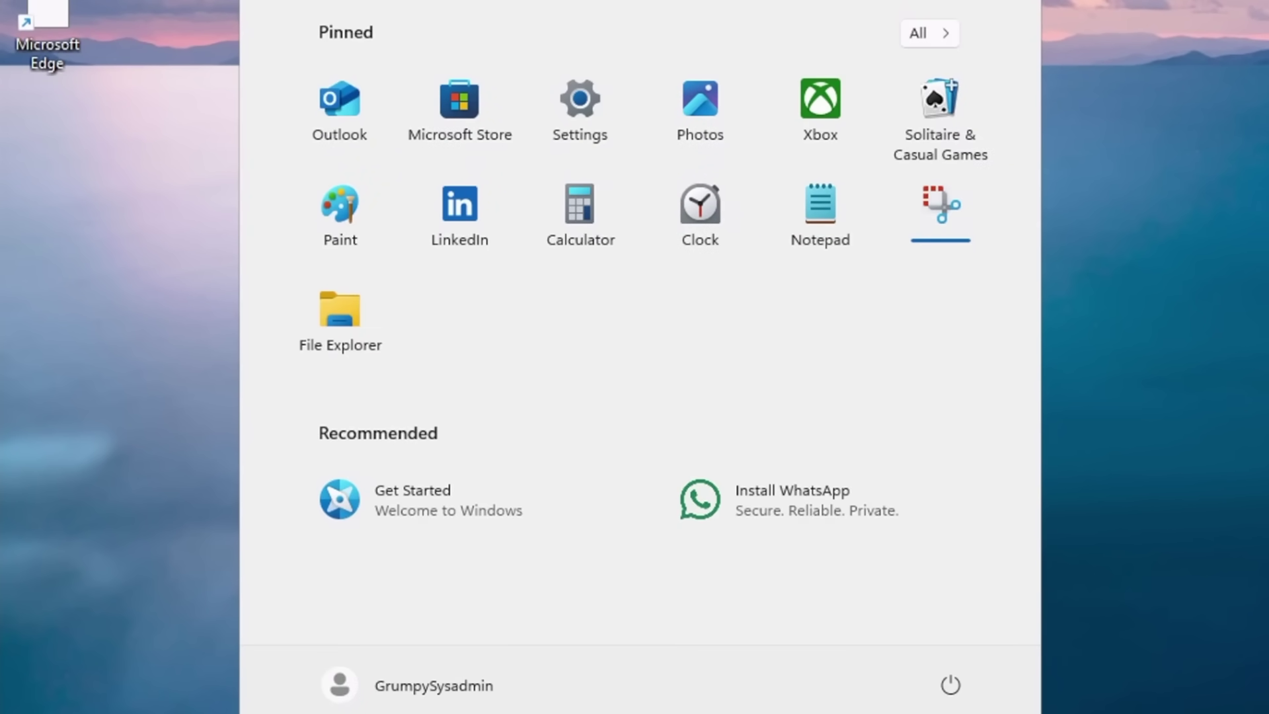